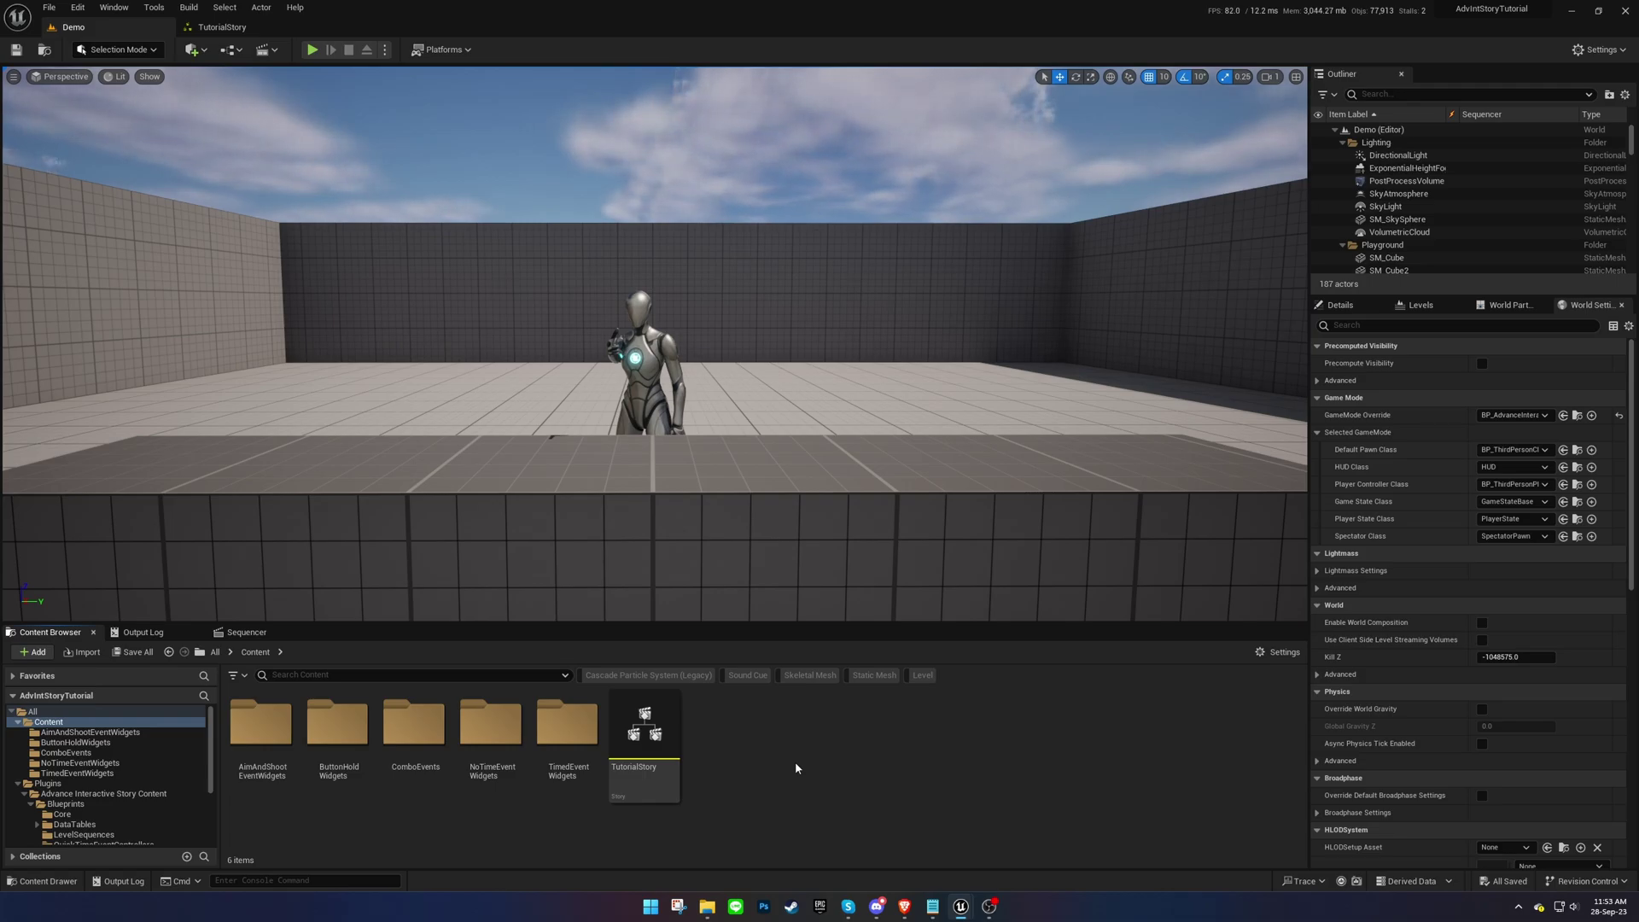
In TutorialStory, add a new node below the LS_ShootSuccess node and assign it the LS_HideSuccess level sequence.
click(247, 26)
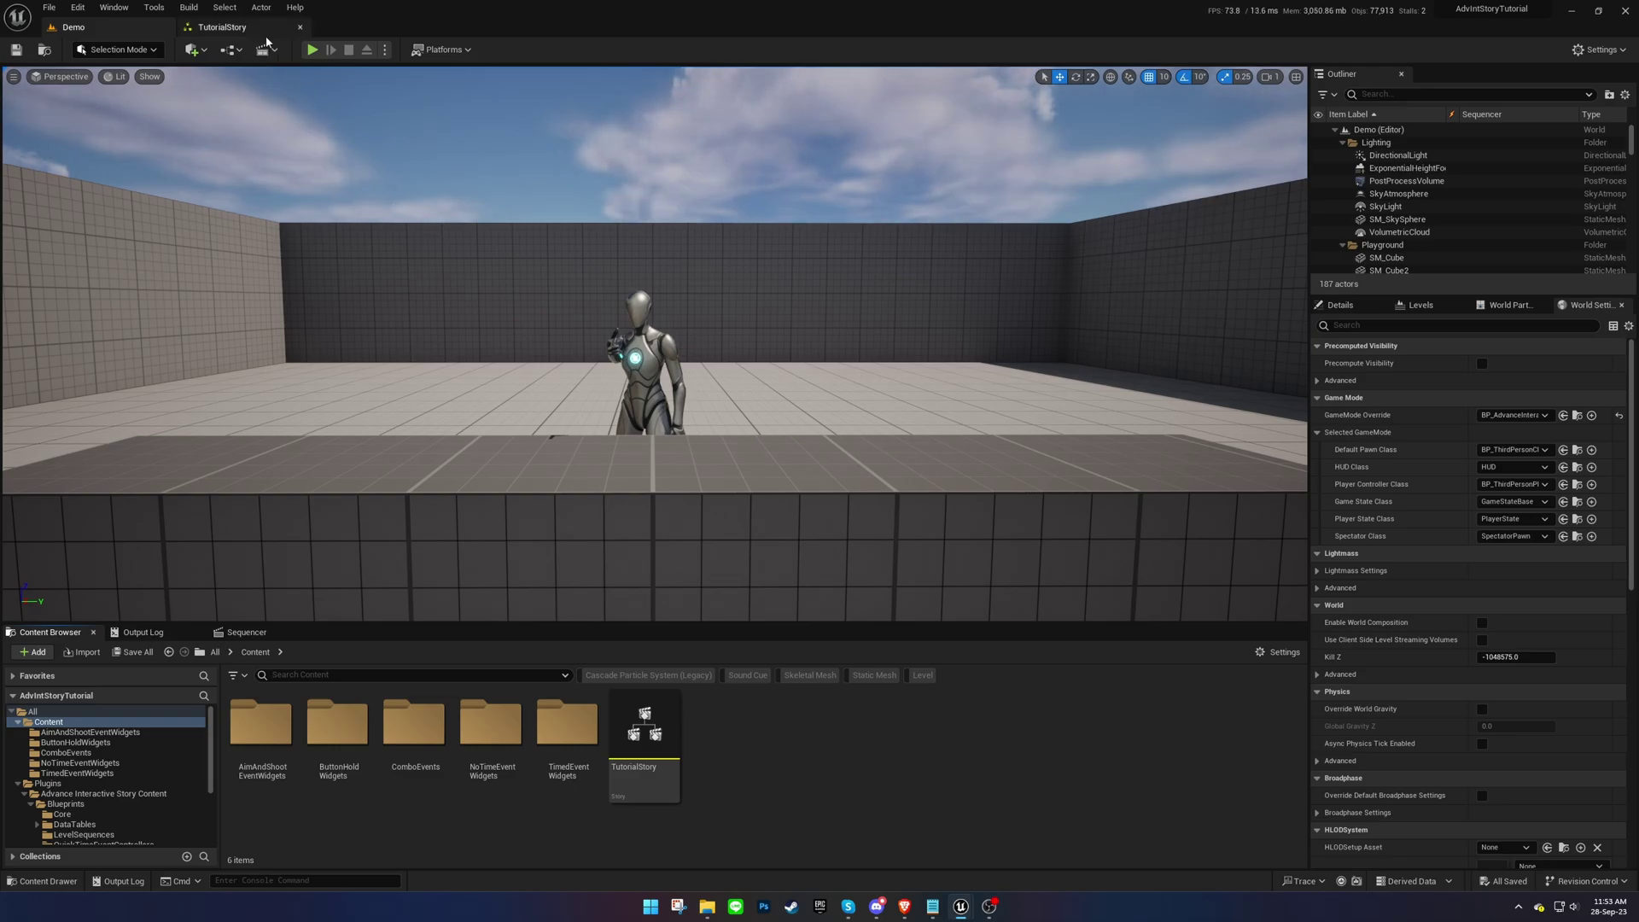
drag(720, 580, 698, 708)
click(765, 453)
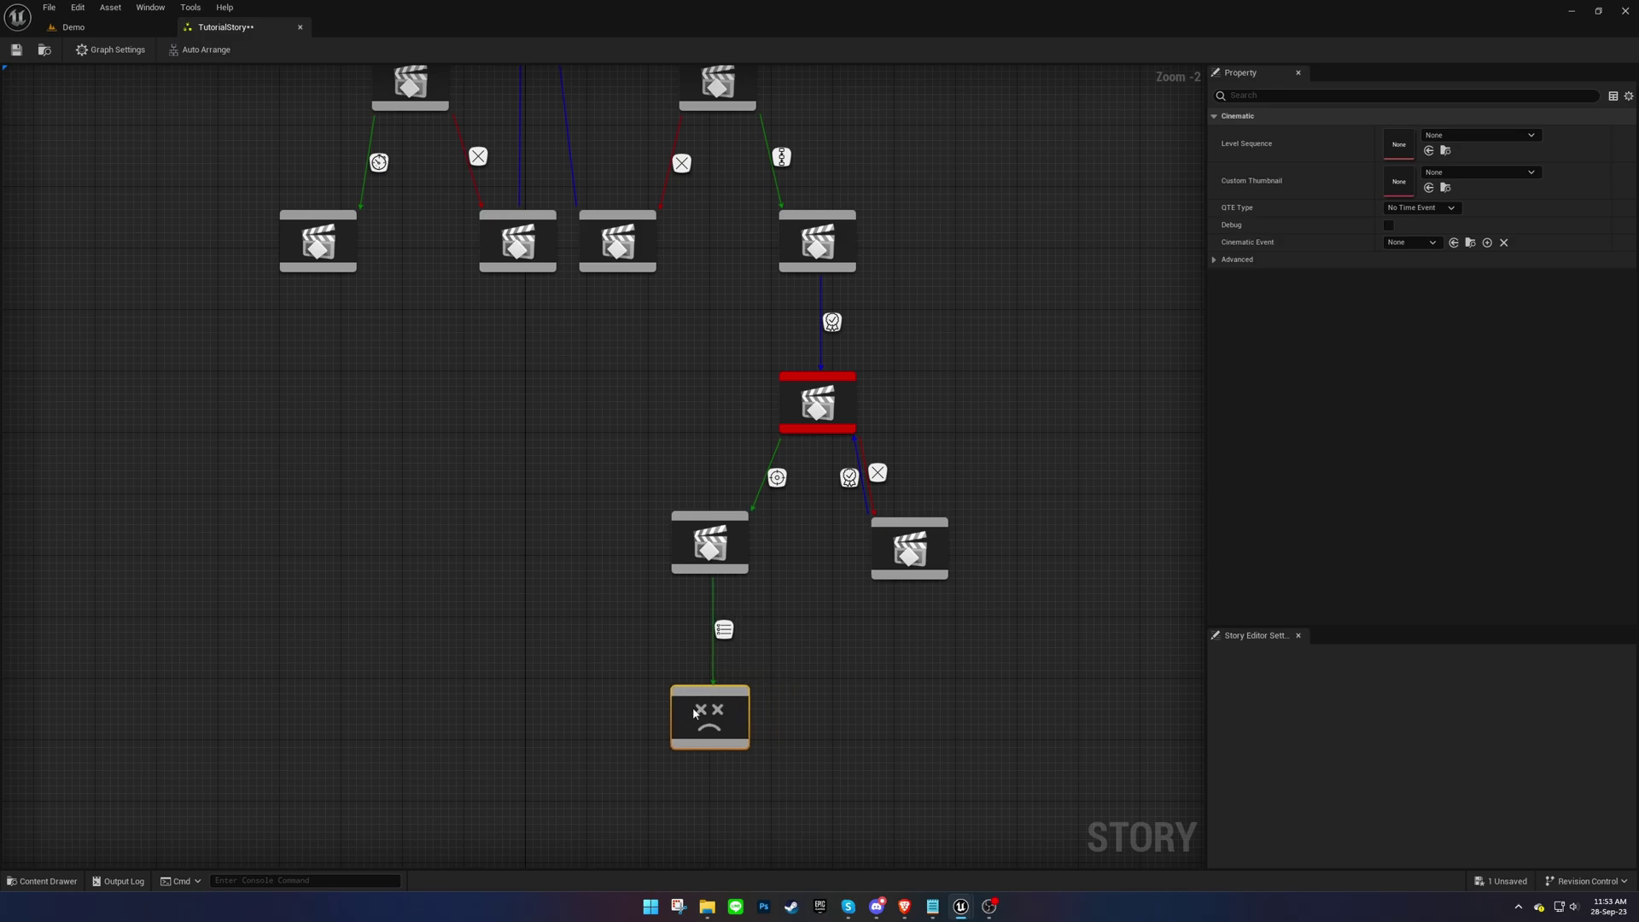
click(1457, 136)
text(h)
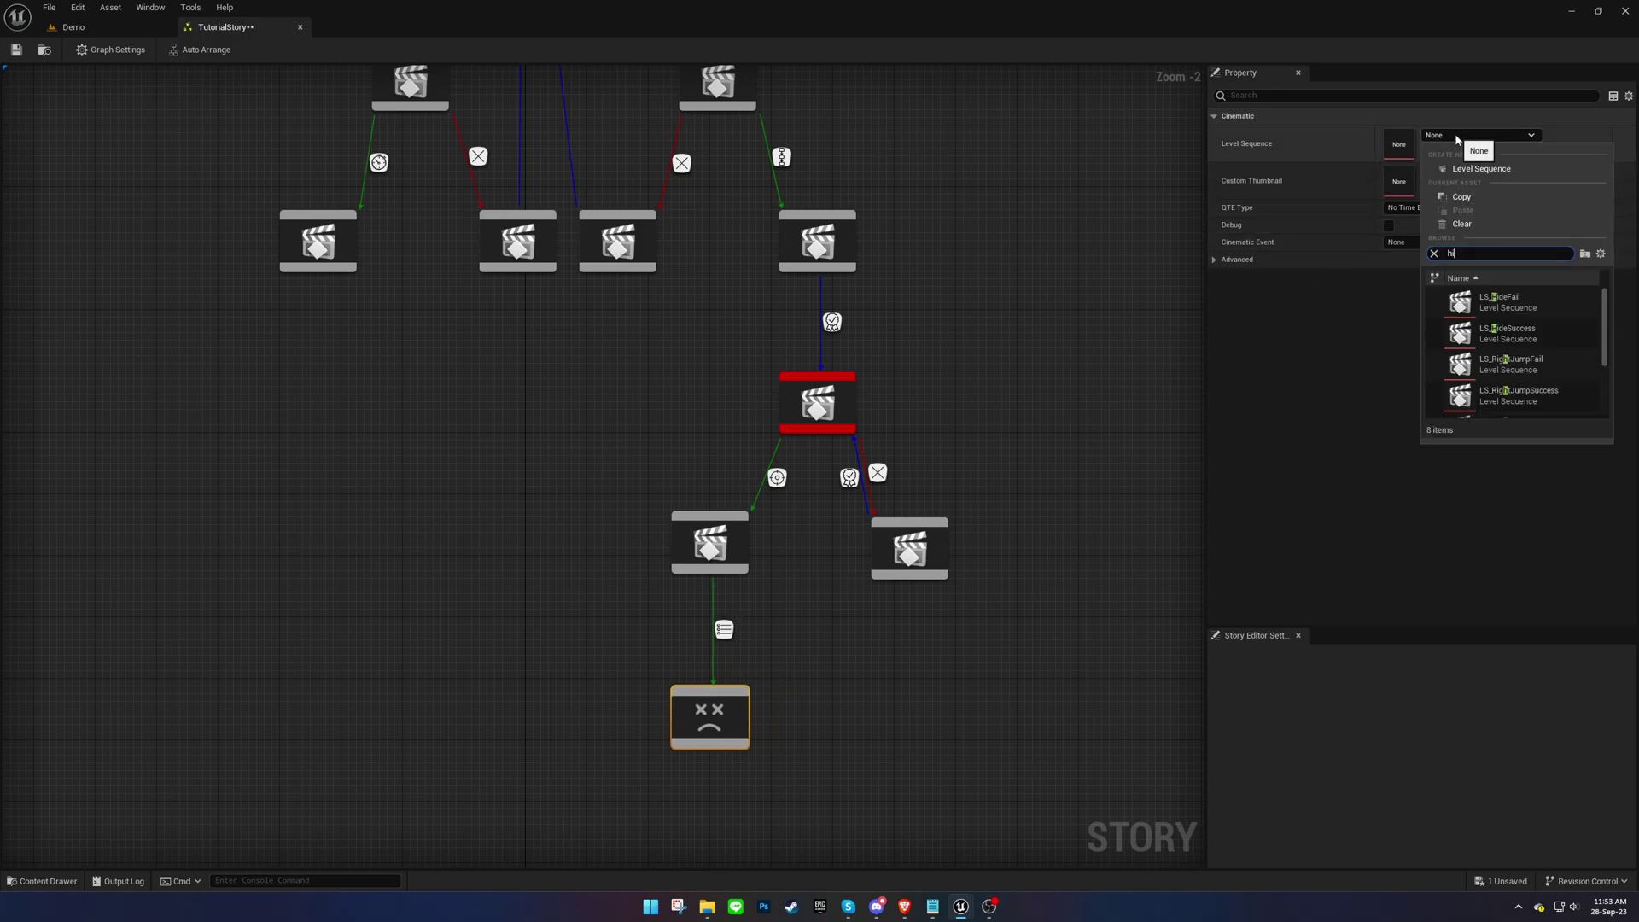
text(ide)
click(1508, 334)
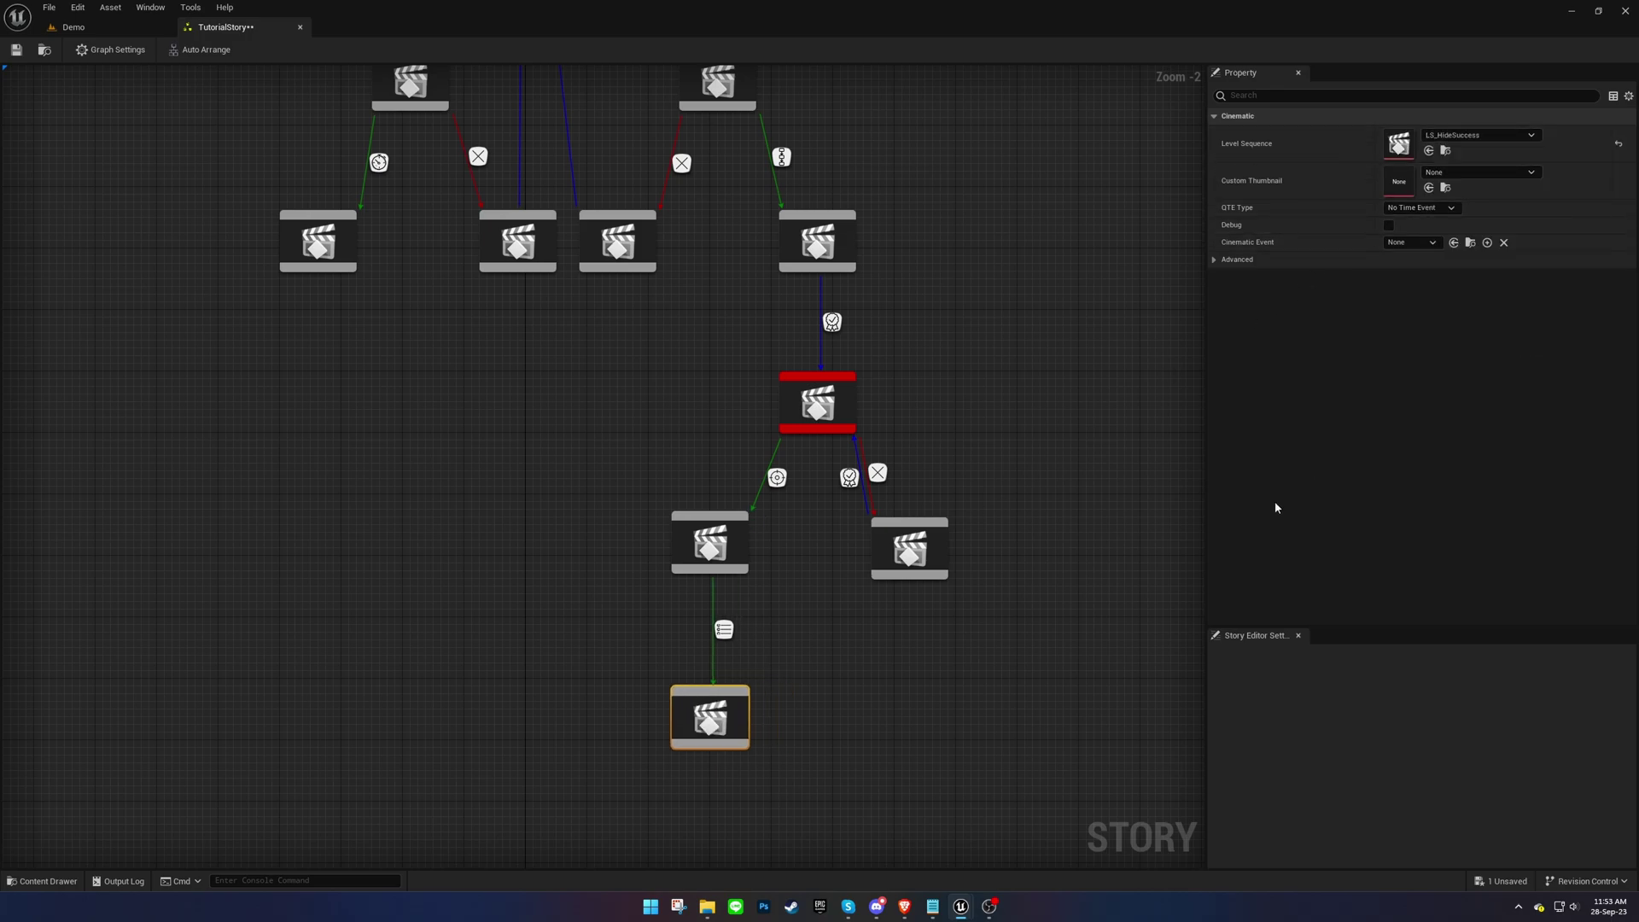
Set the LS_ShootSuccess node's QTE Type to Button Mash and enter a QTE ID on its connection to the LS_HideSuccess node.
click(727, 403)
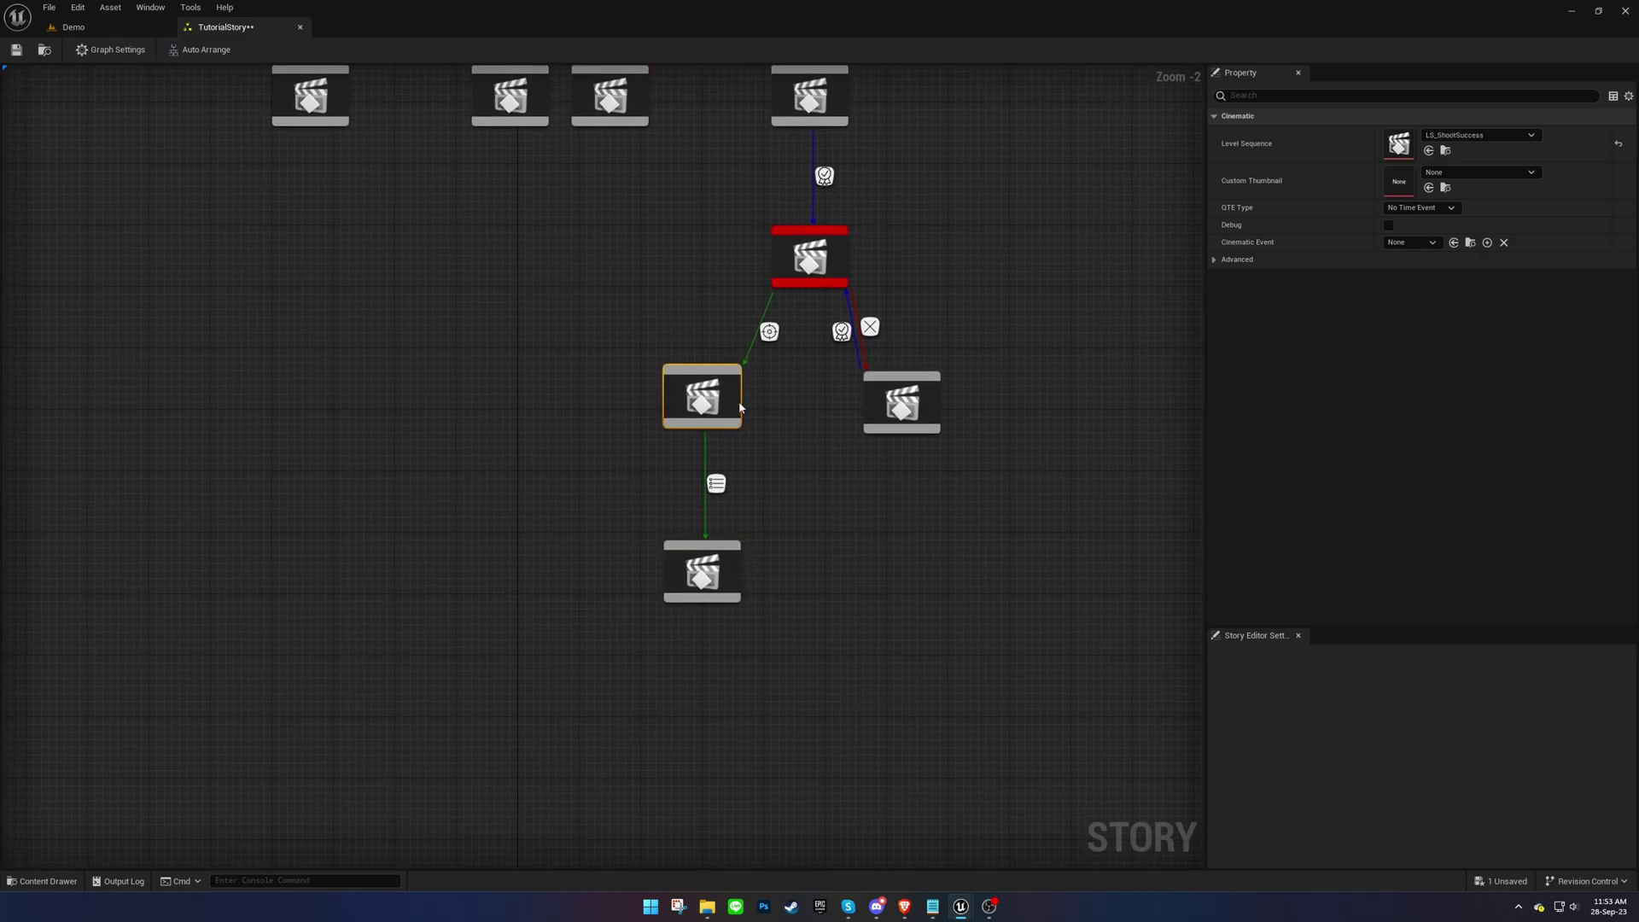
click(1436, 210)
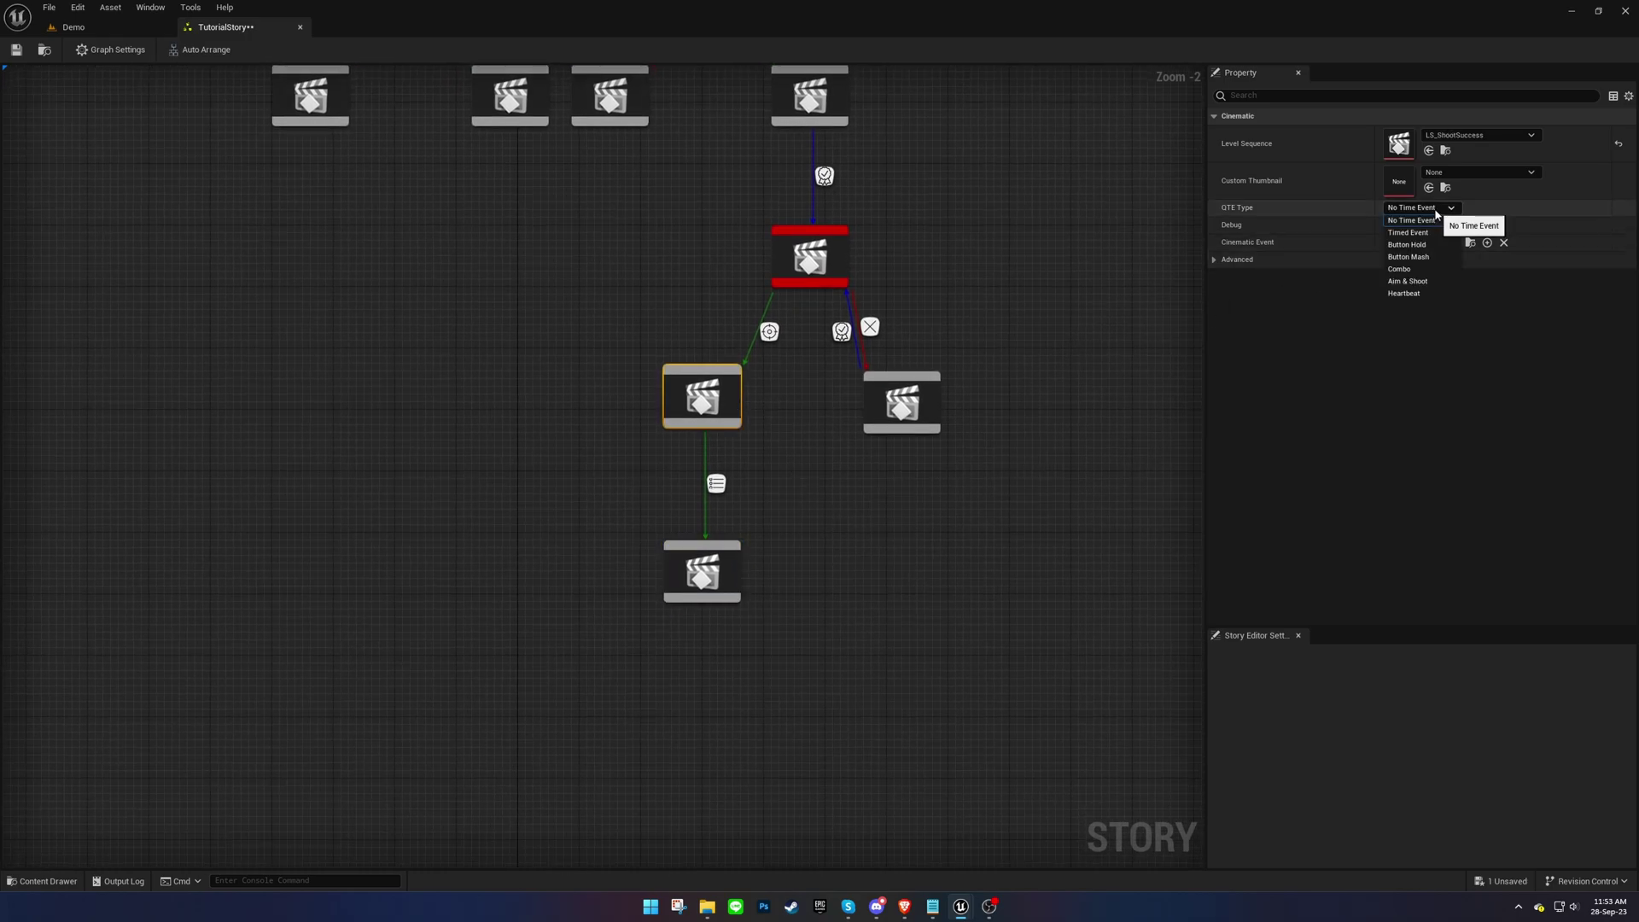
click(1425, 257)
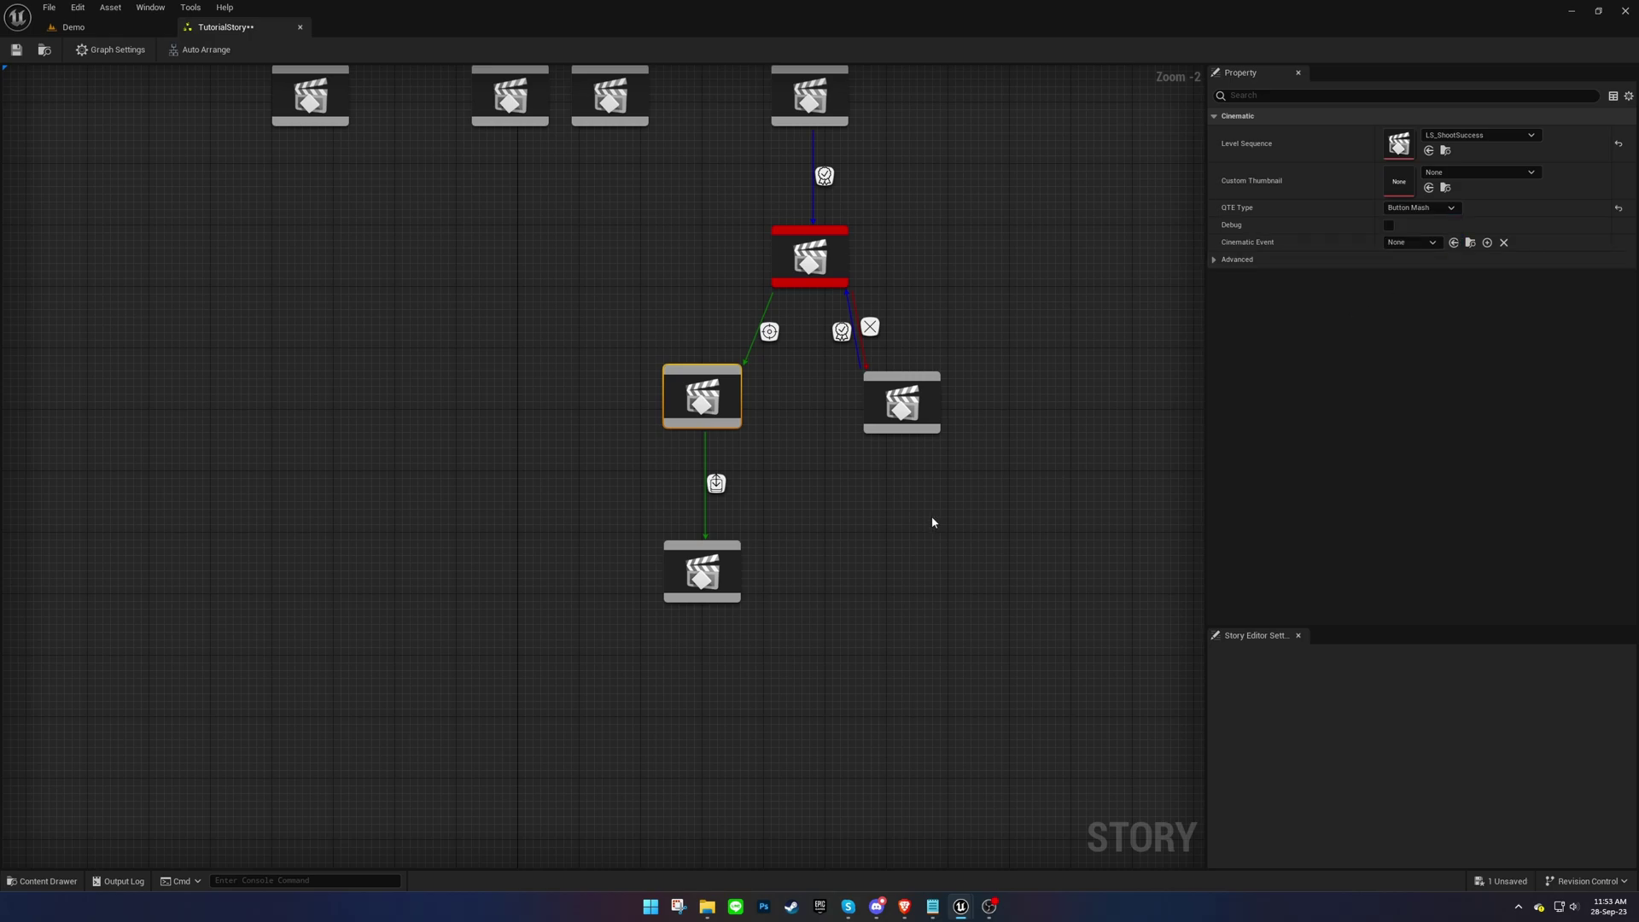
click(716, 483)
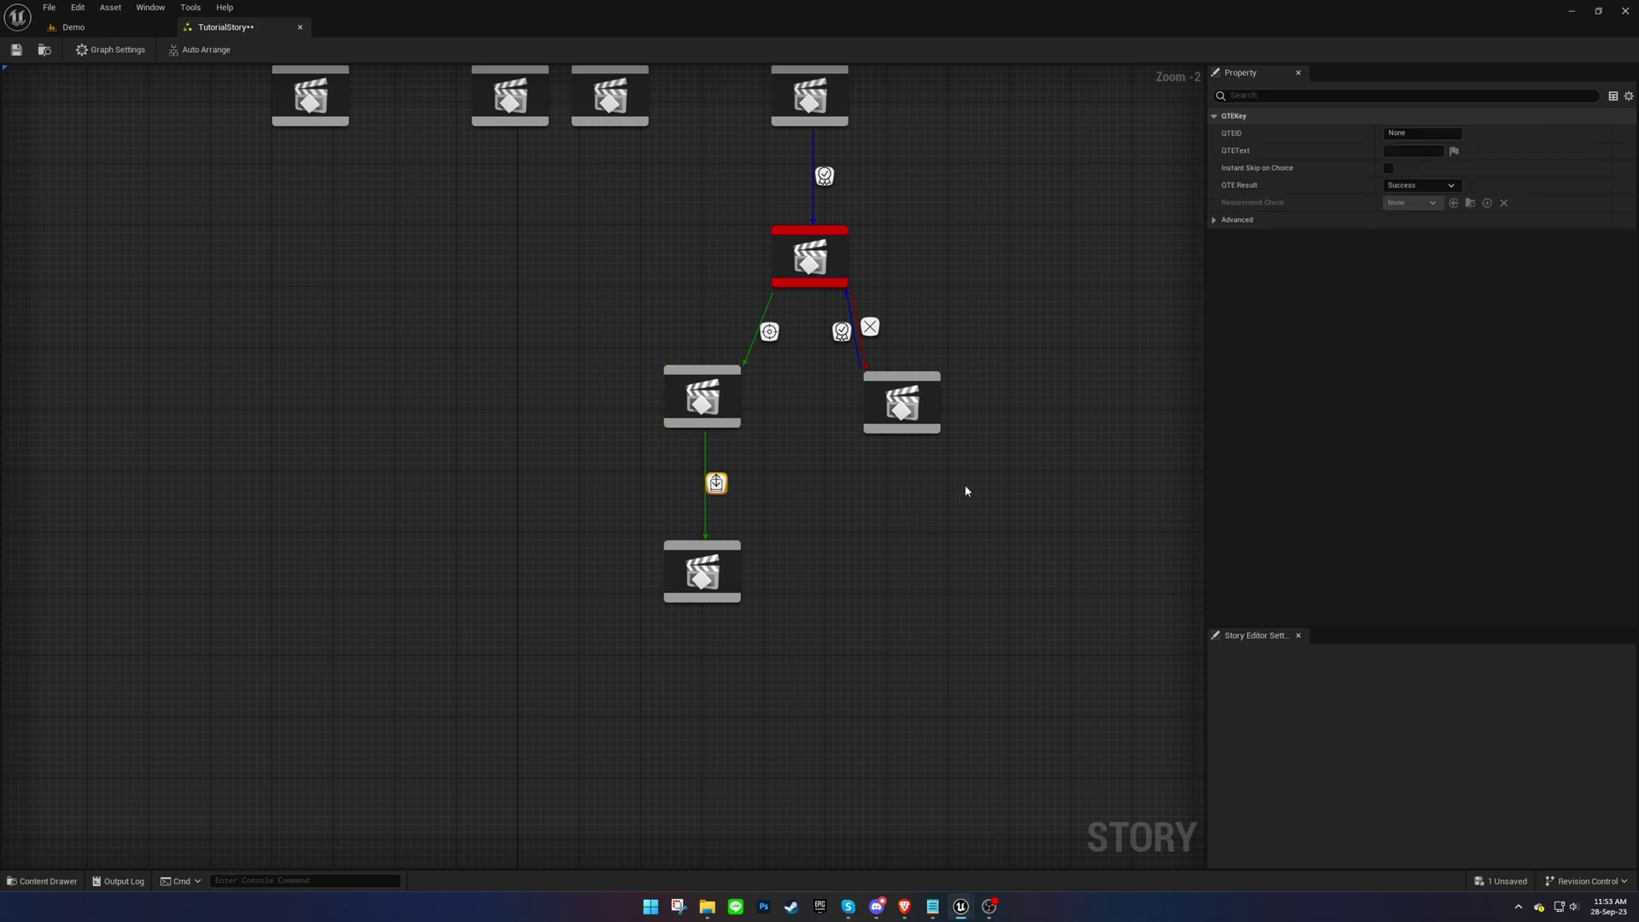
click(1450, 132)
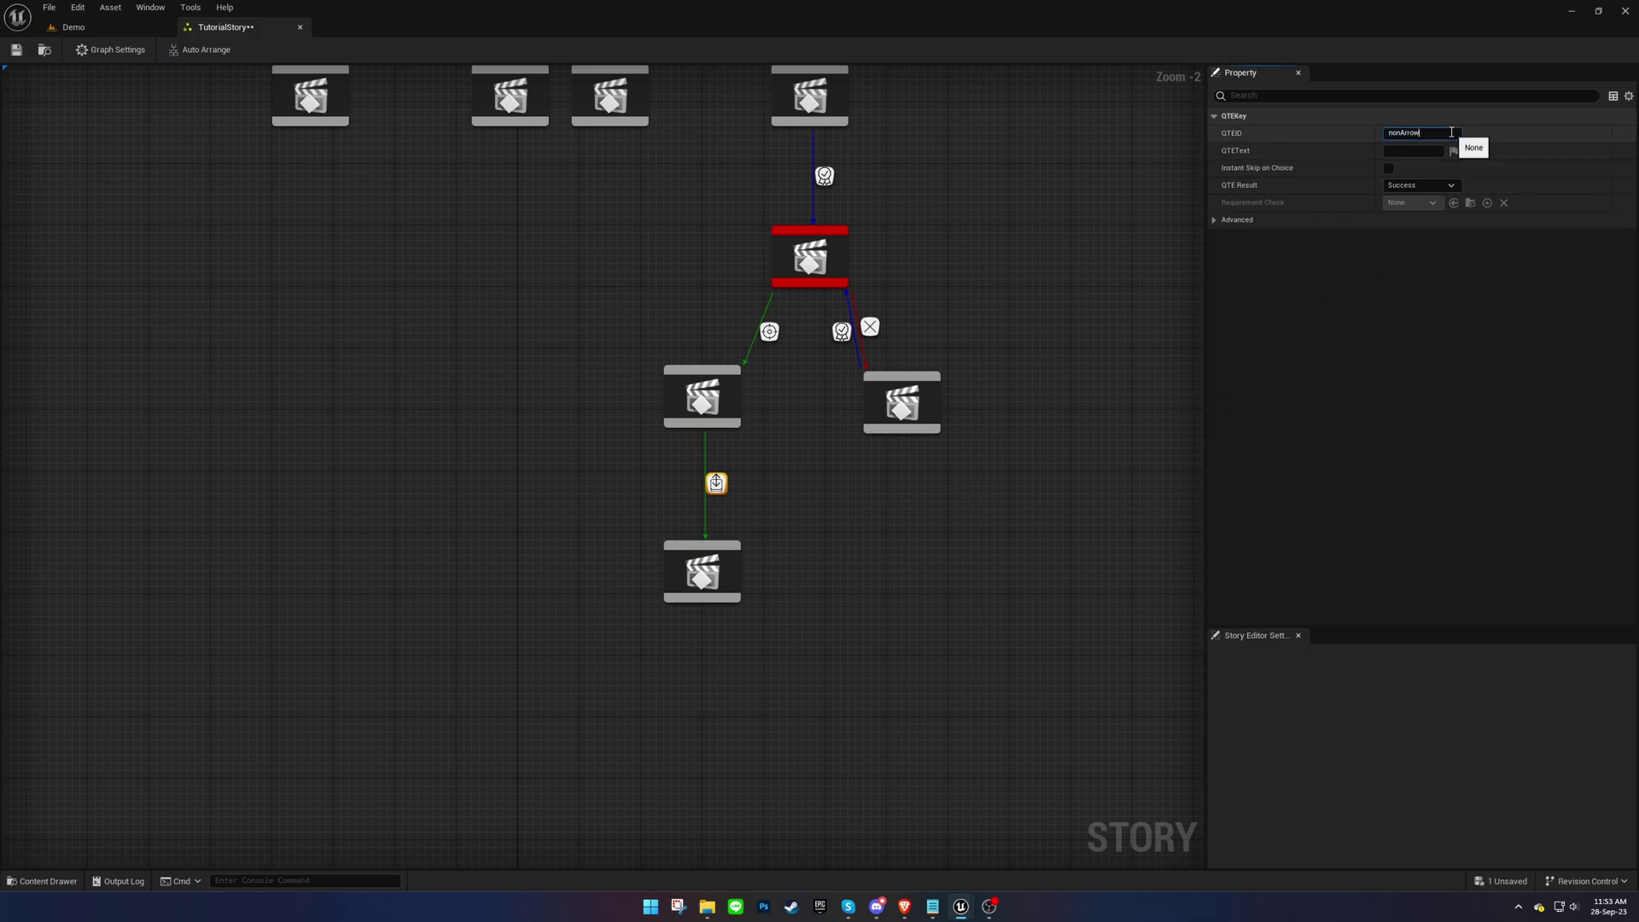
click(895, 568)
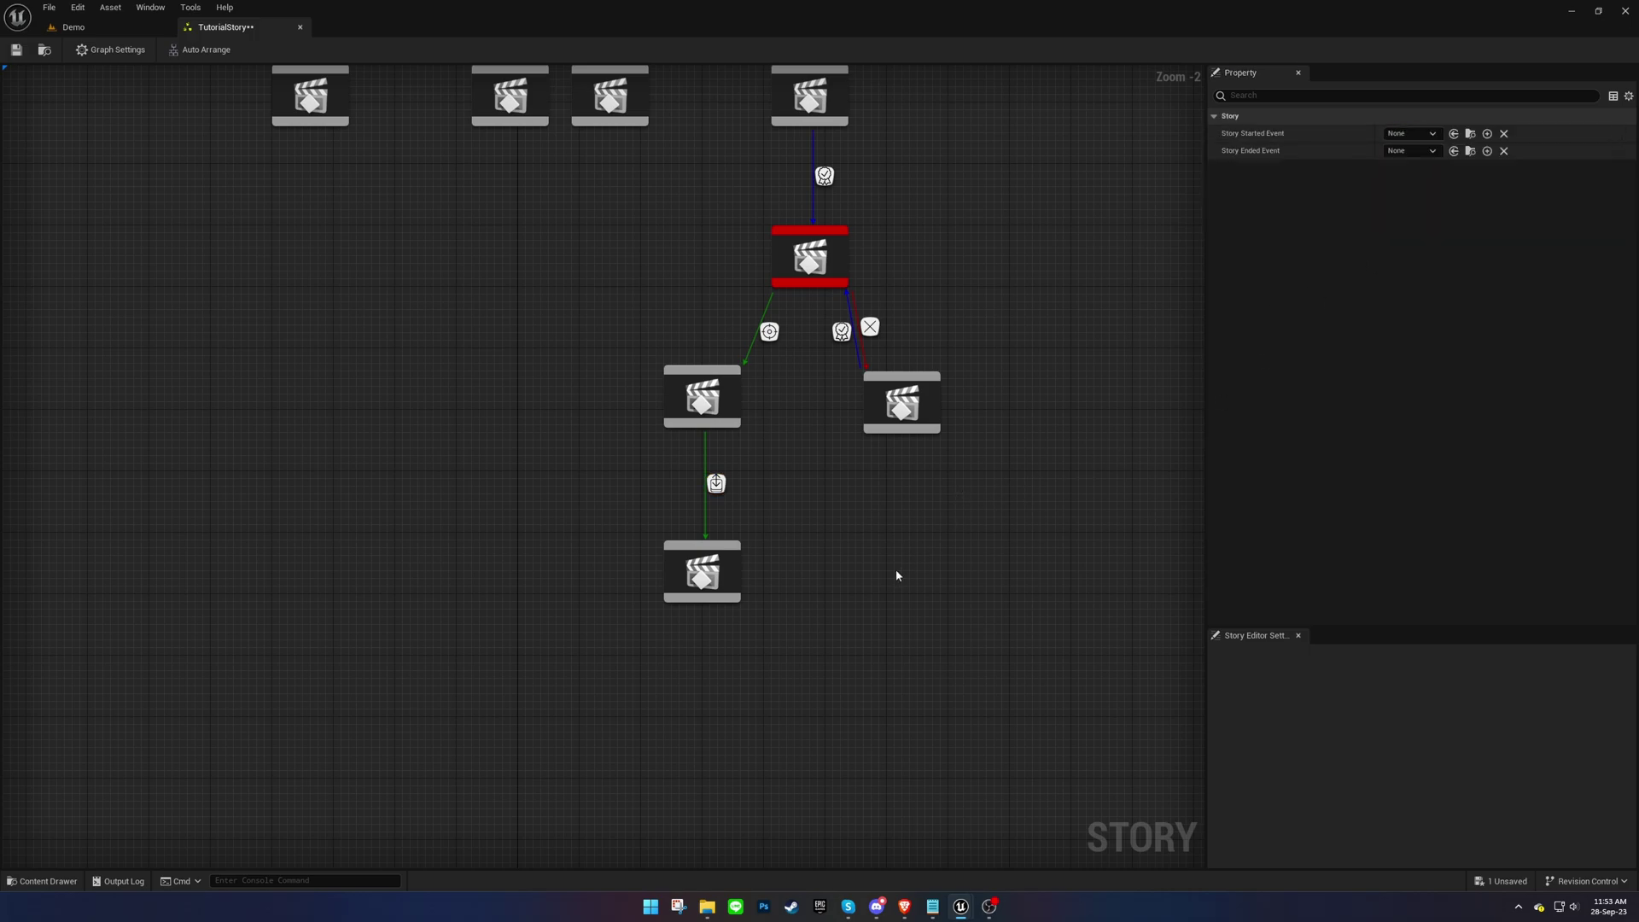
Add a second child node to the LS_ShootSuccess node and assign it the LS_HideFail level sequence.
click(720, 413)
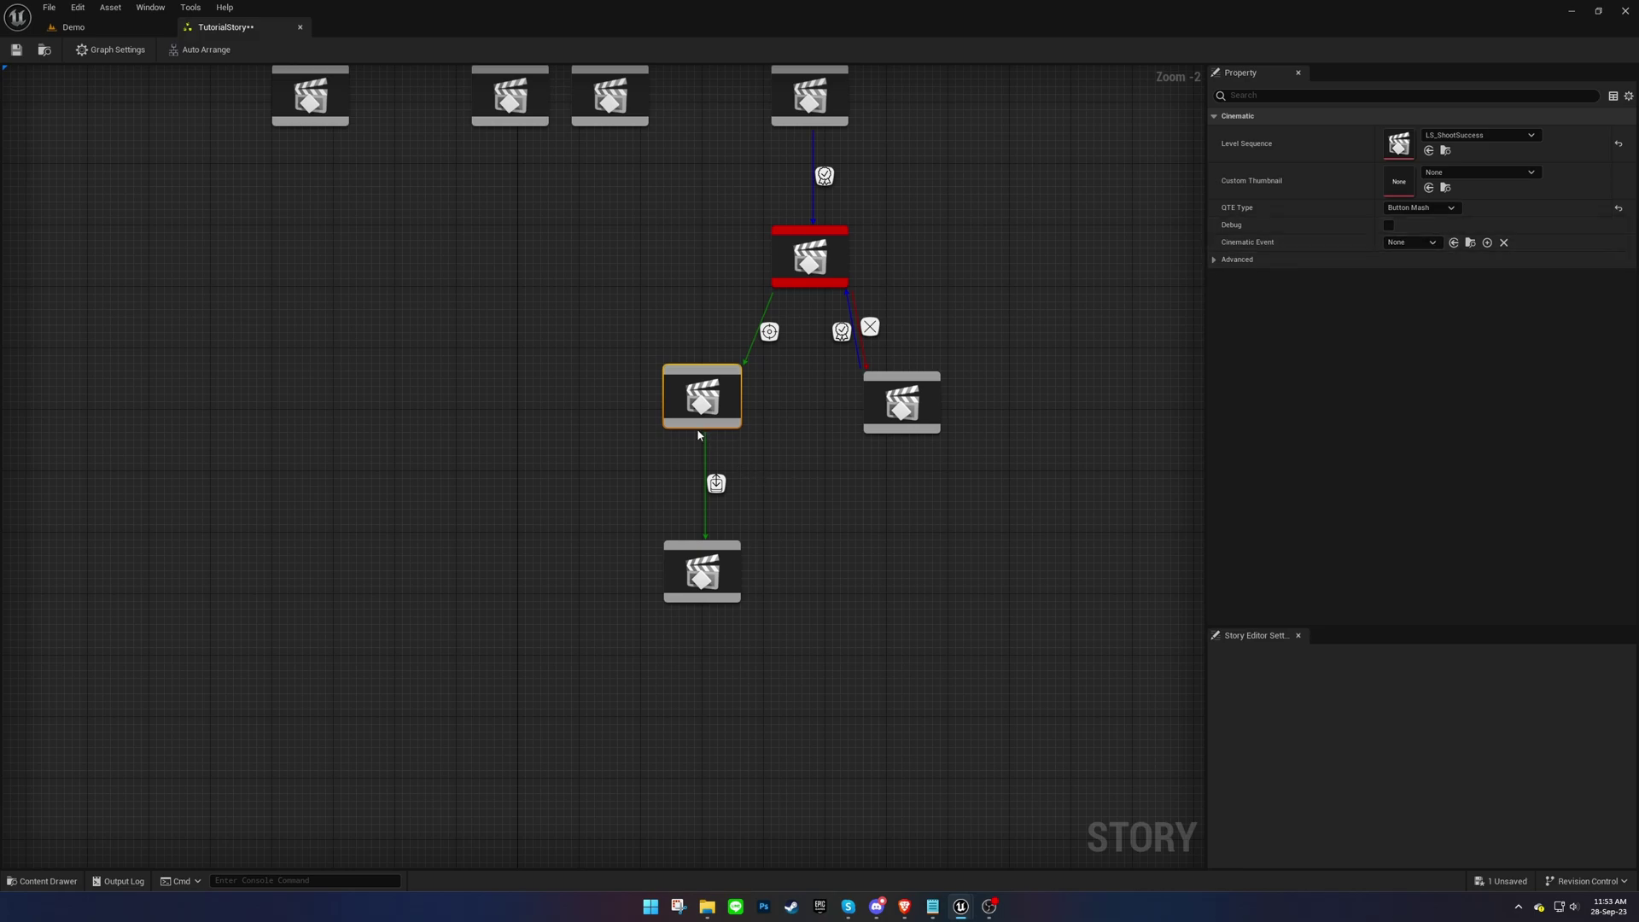
drag(698, 435, 533, 530)
click(592, 557)
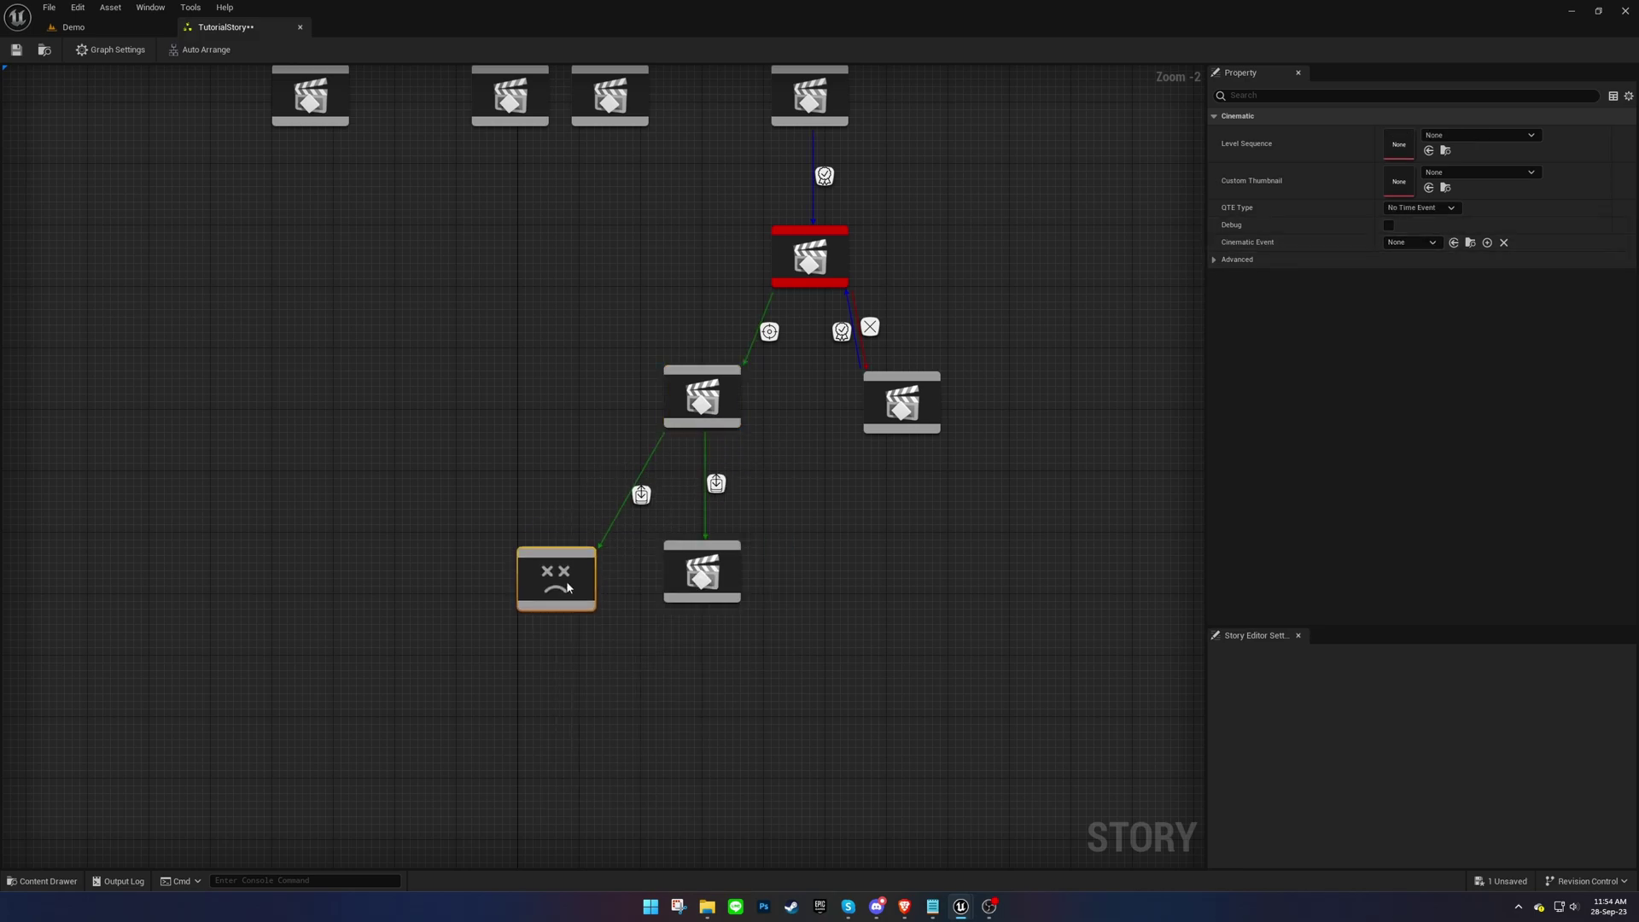
click(1455, 137)
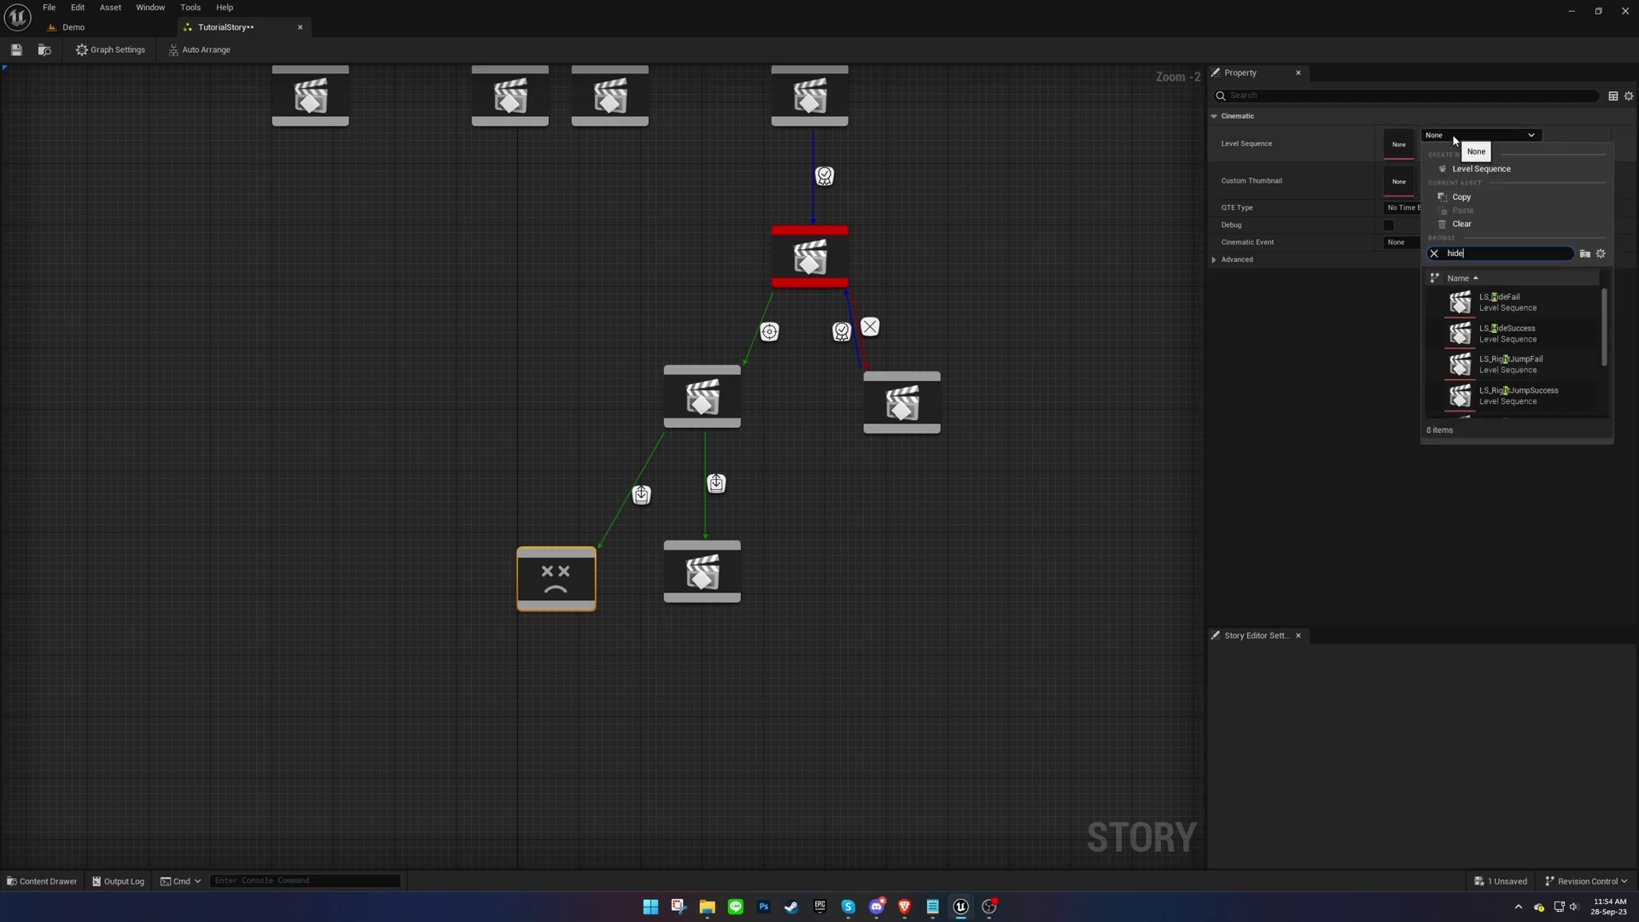
click(1503, 301)
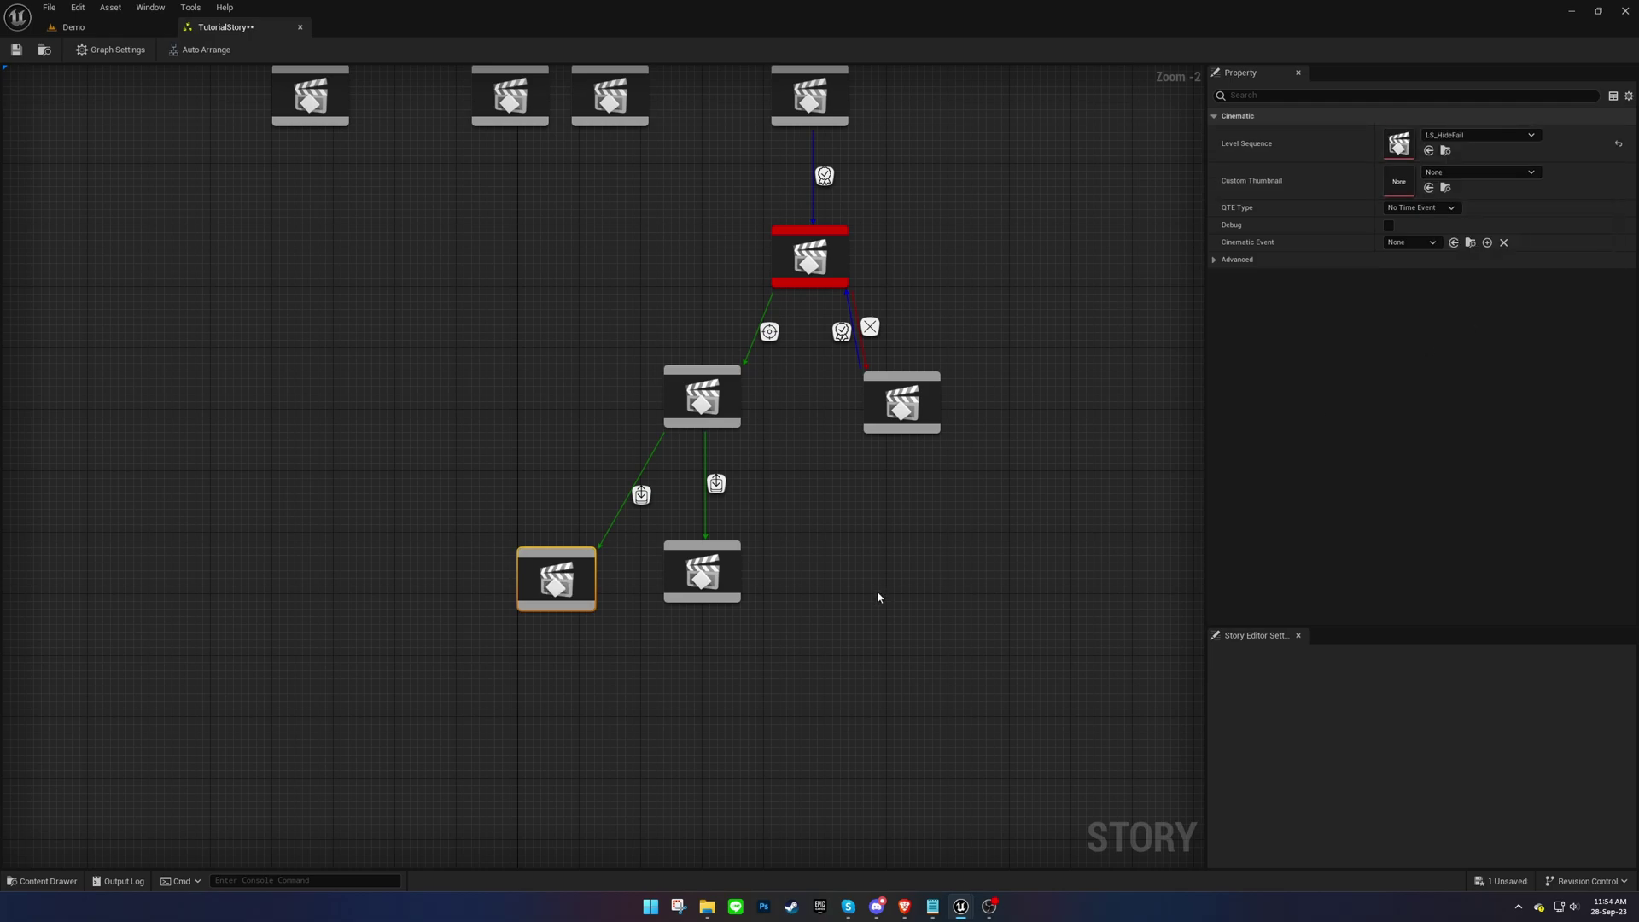
Set the QTE Result of the connection to the LS_HideFail node to Fail, and space the two child nodes apart.
click(641, 502)
click(1421, 185)
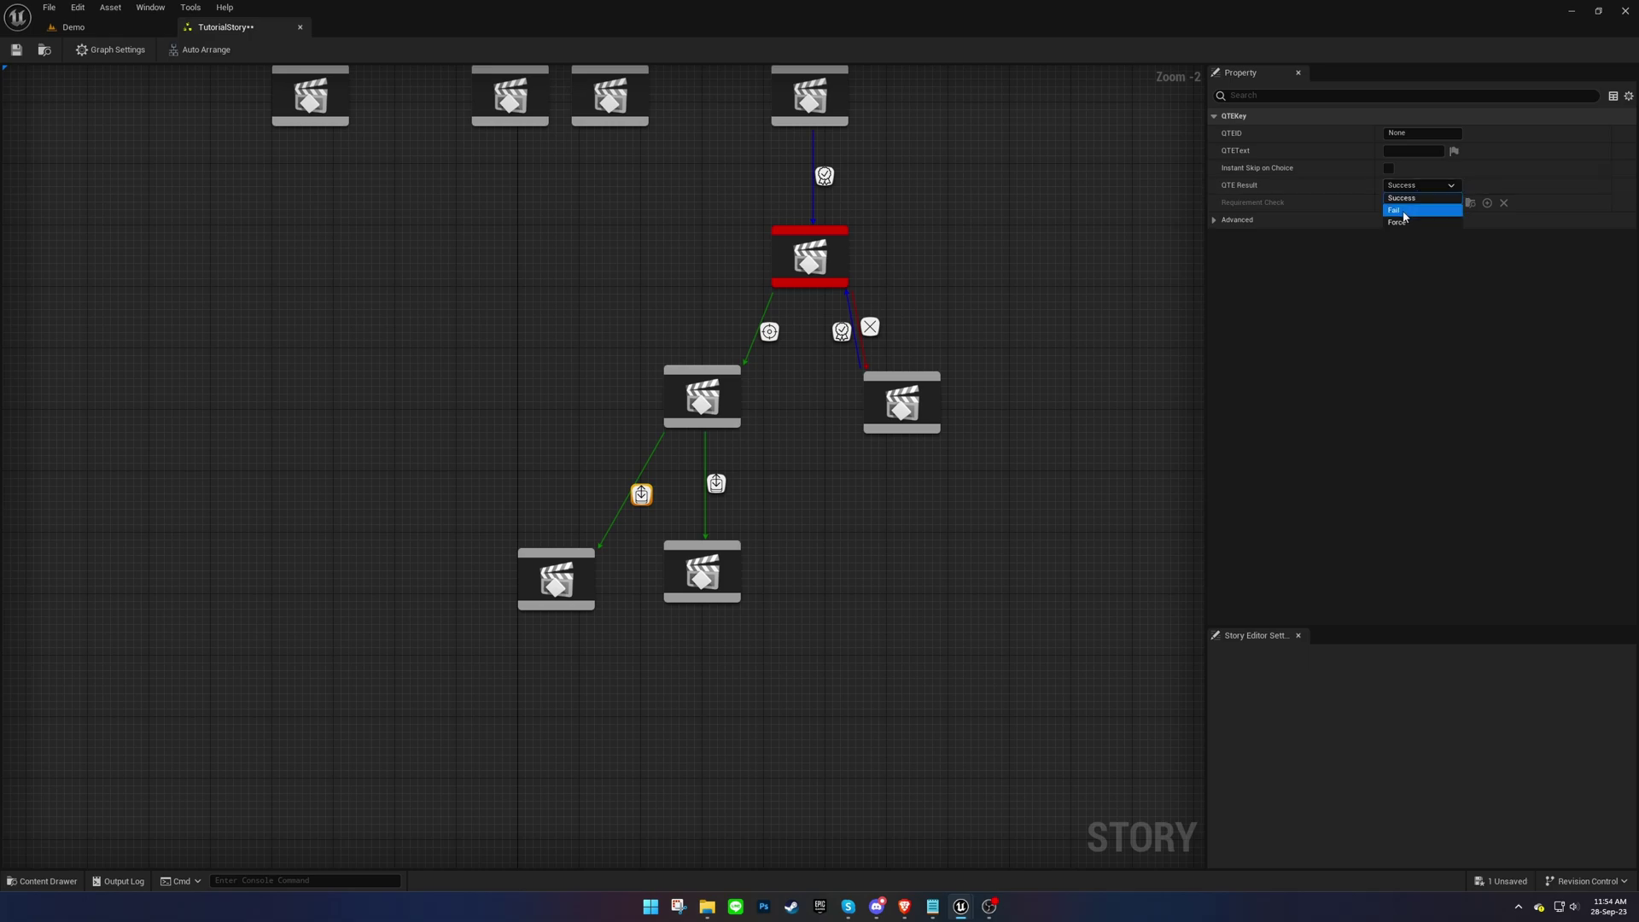
click(1404, 213)
drag(709, 568, 824, 590)
drag(570, 579, 609, 587)
drag(816, 597, 792, 597)
click(668, 596)
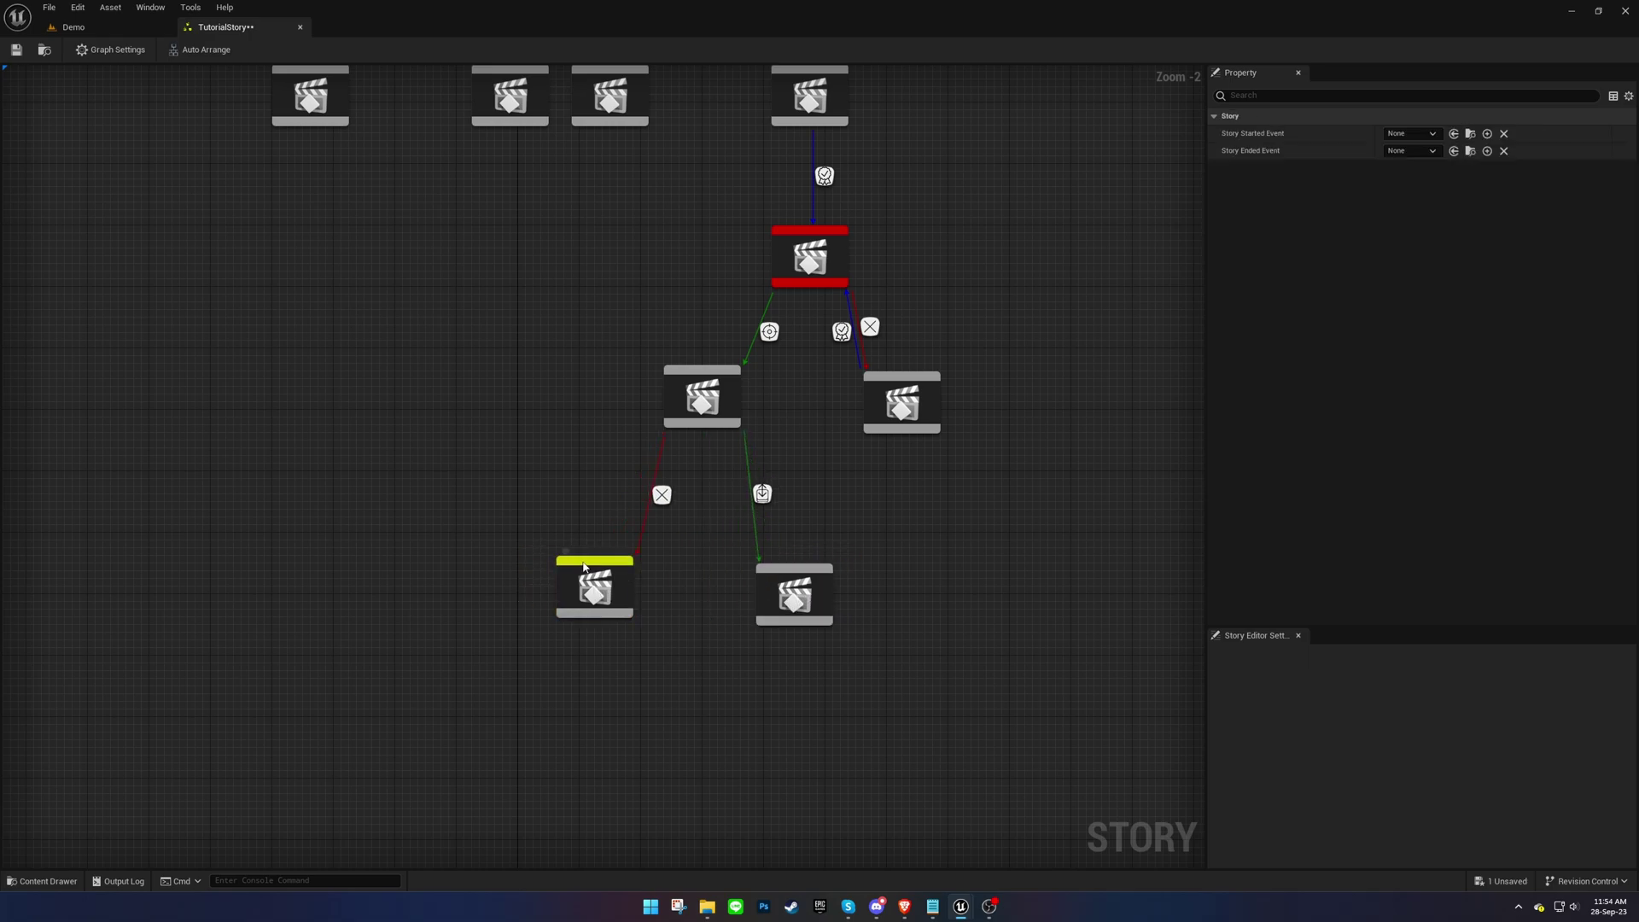
Connect the LS_HideFail node back to the LS_ShootSuccess node and set that connection's QTE Result to Force.
drag(584, 566, 670, 431)
click(633, 487)
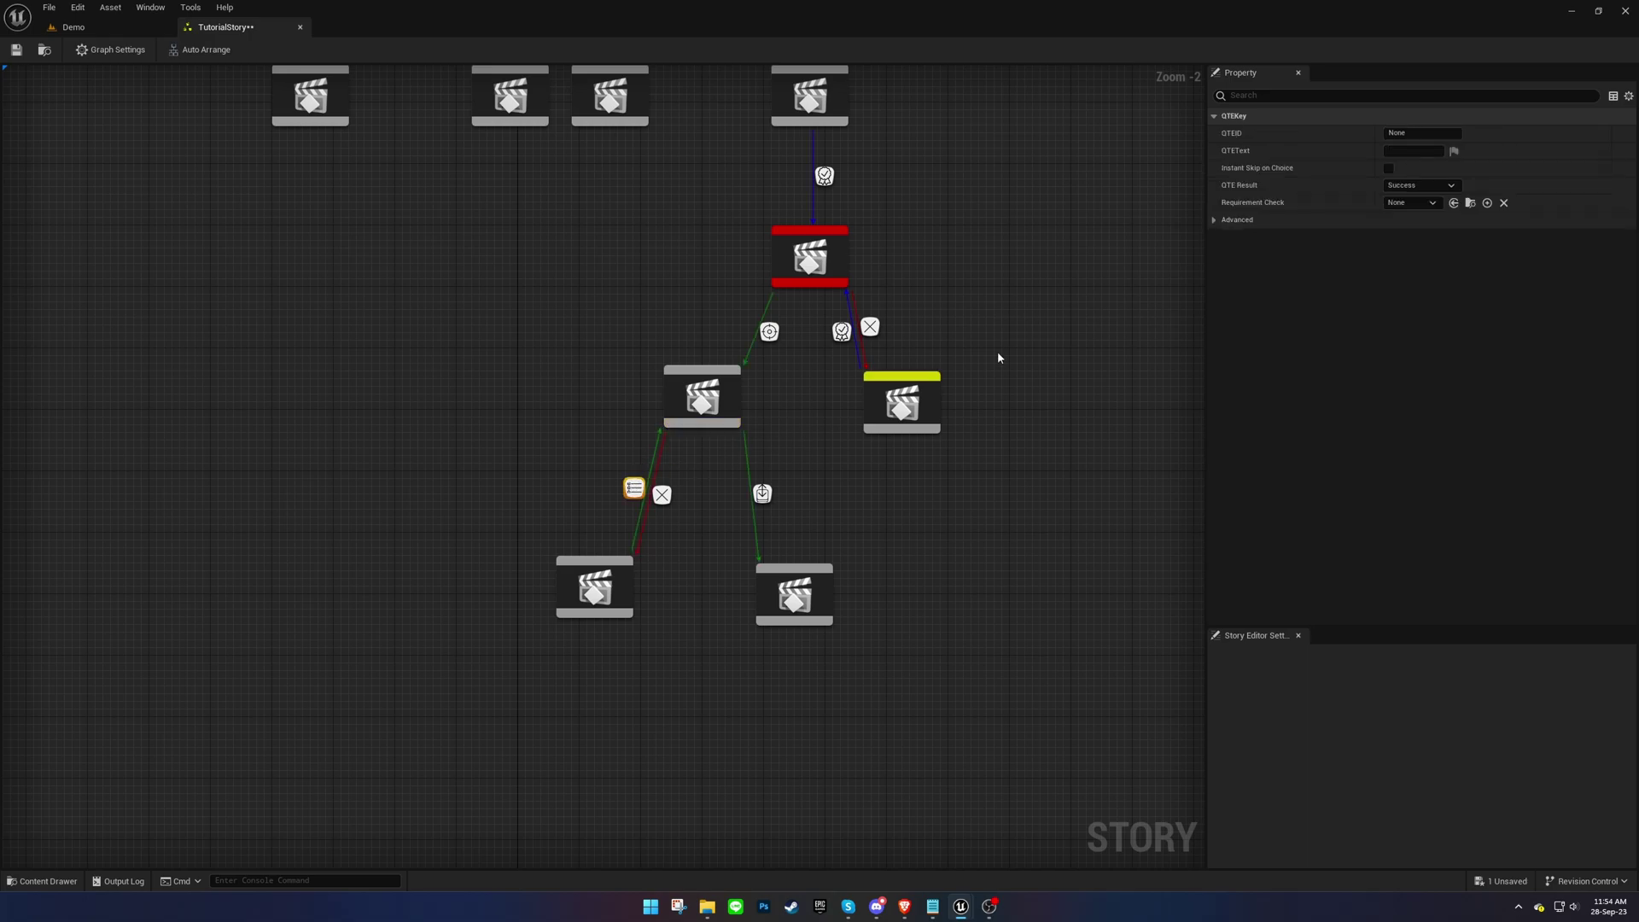
click(1421, 185)
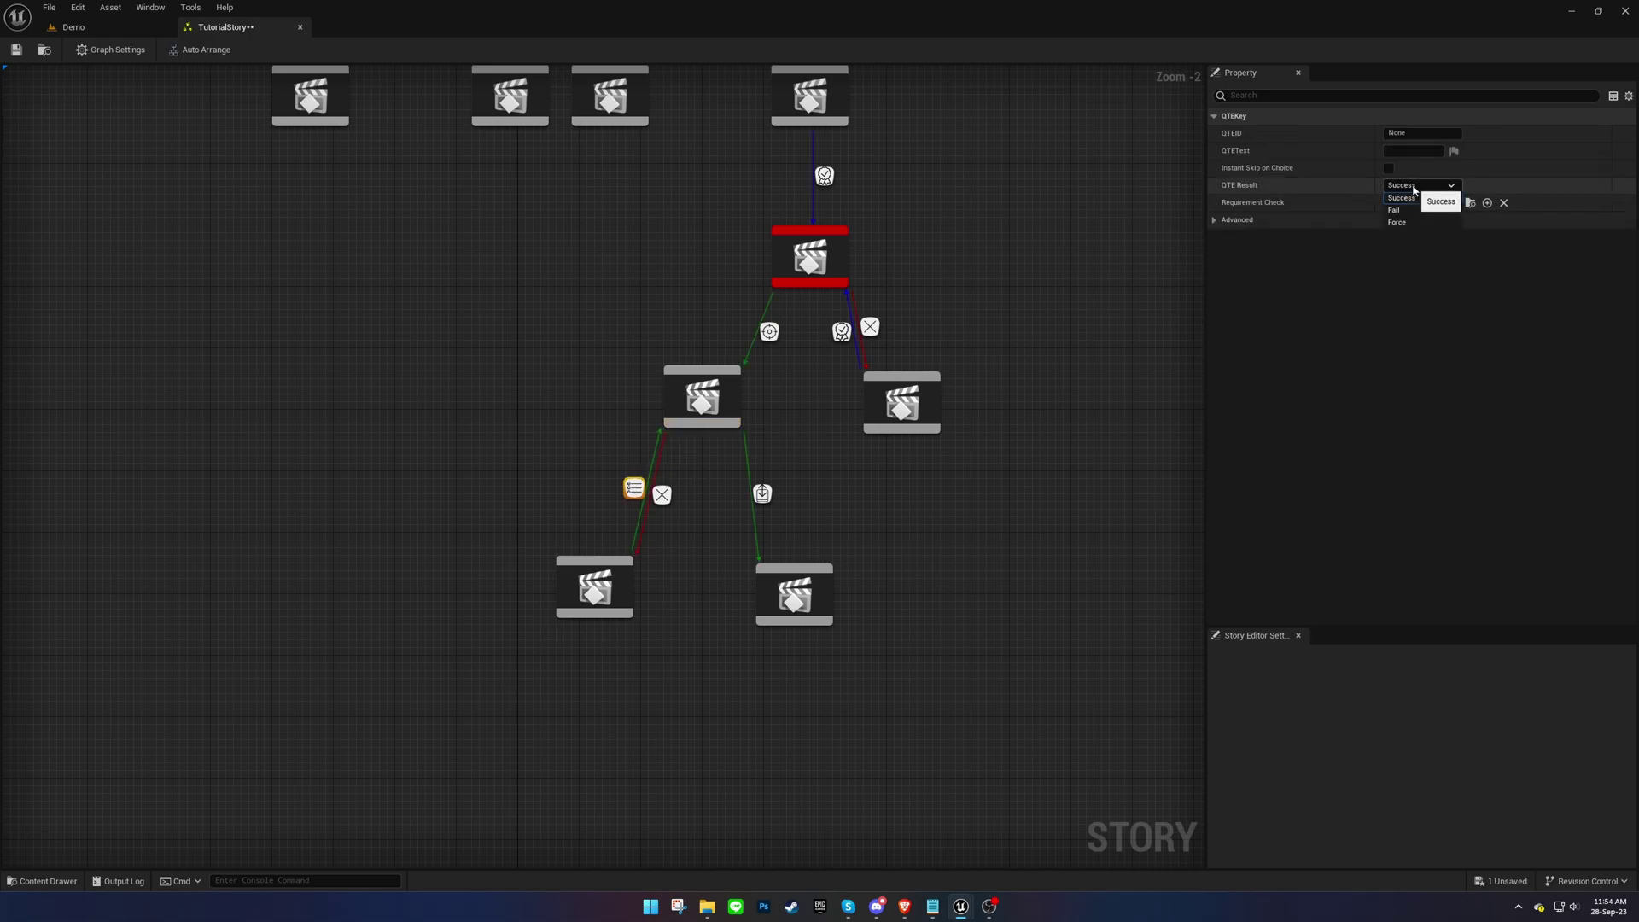
click(1398, 222)
click(888, 600)
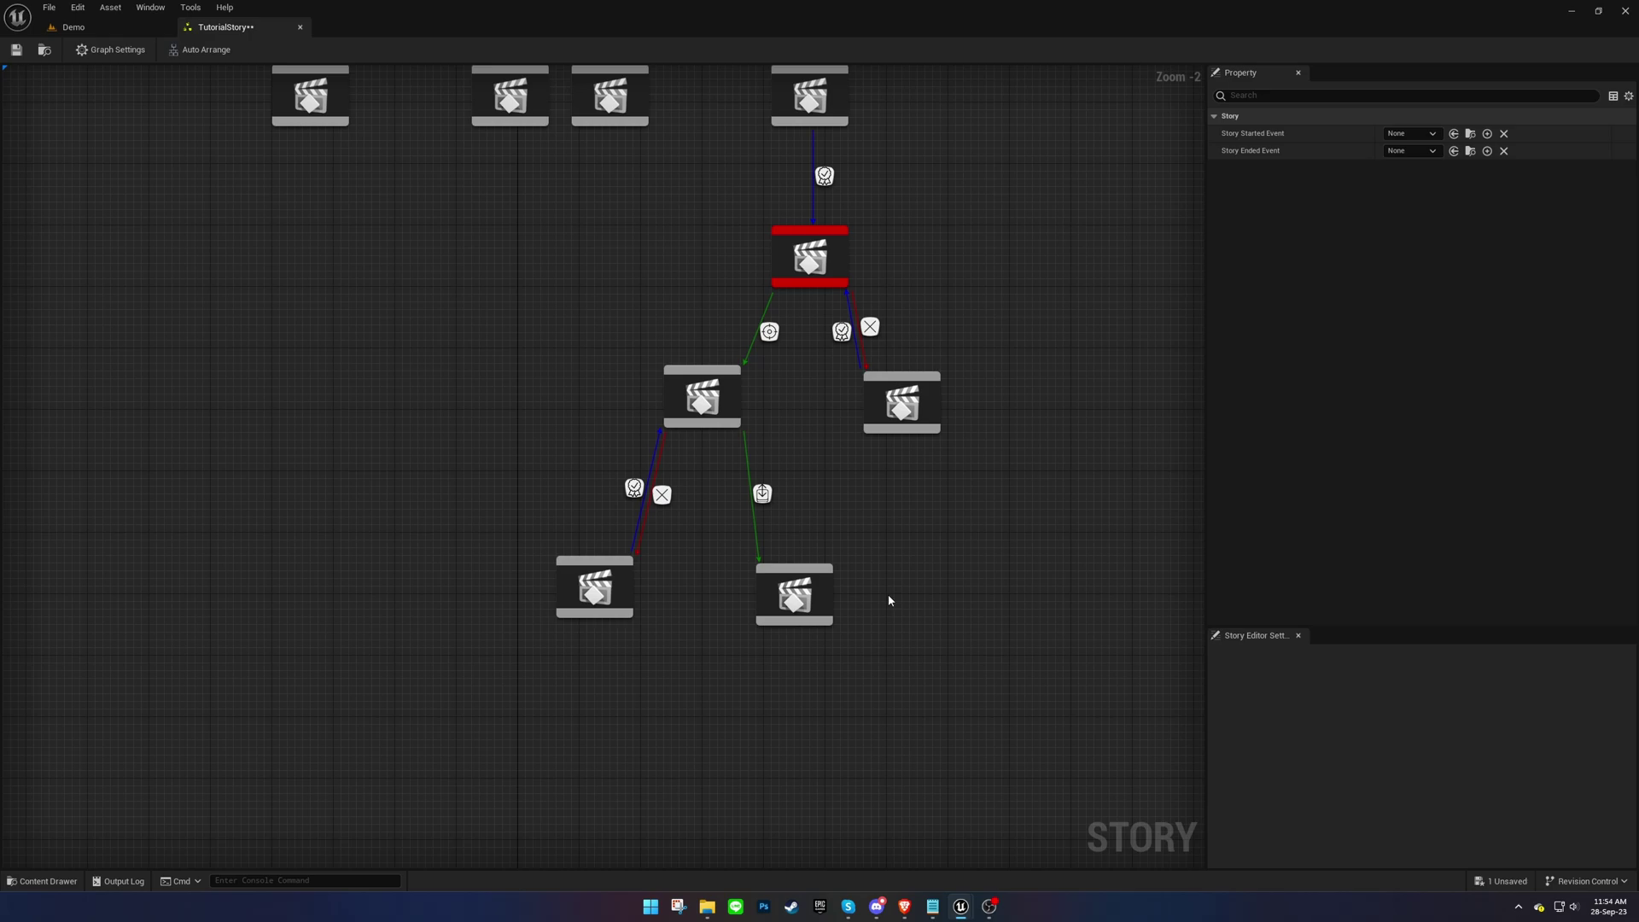
Open the LS_ShootSuccess level sequence for editing and move the playhead to frame 122.
click(727, 411)
double_click(1401, 150)
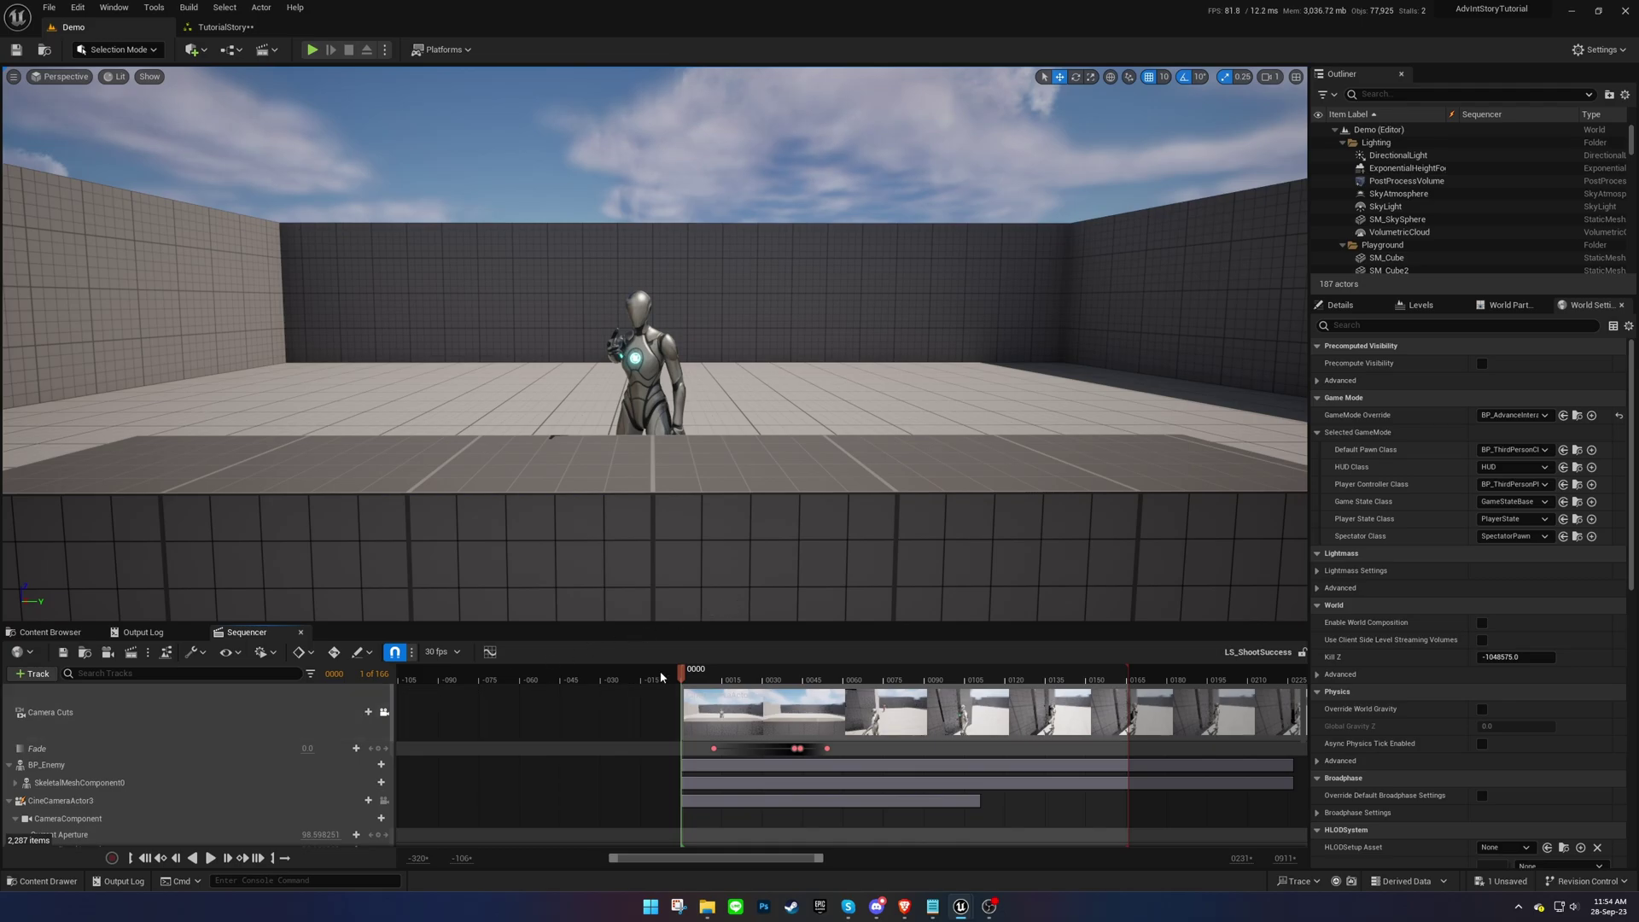
drag(681, 670, 1013, 703)
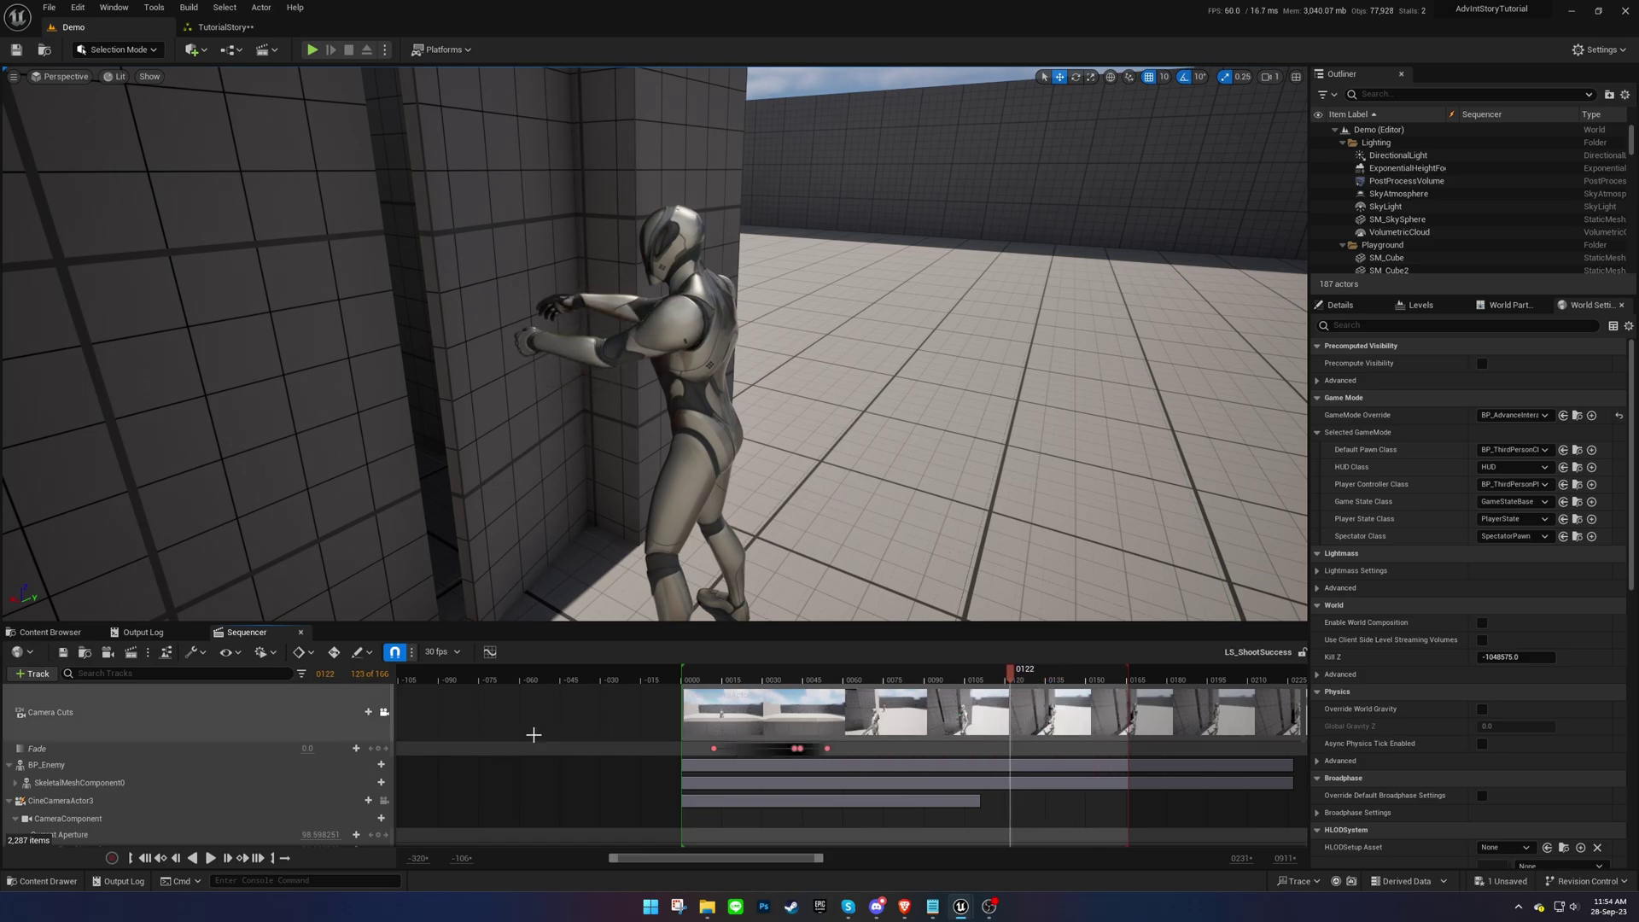
Add a Button Mash Event track to the sequence and trim its section to start at frame 123.
click(30, 673)
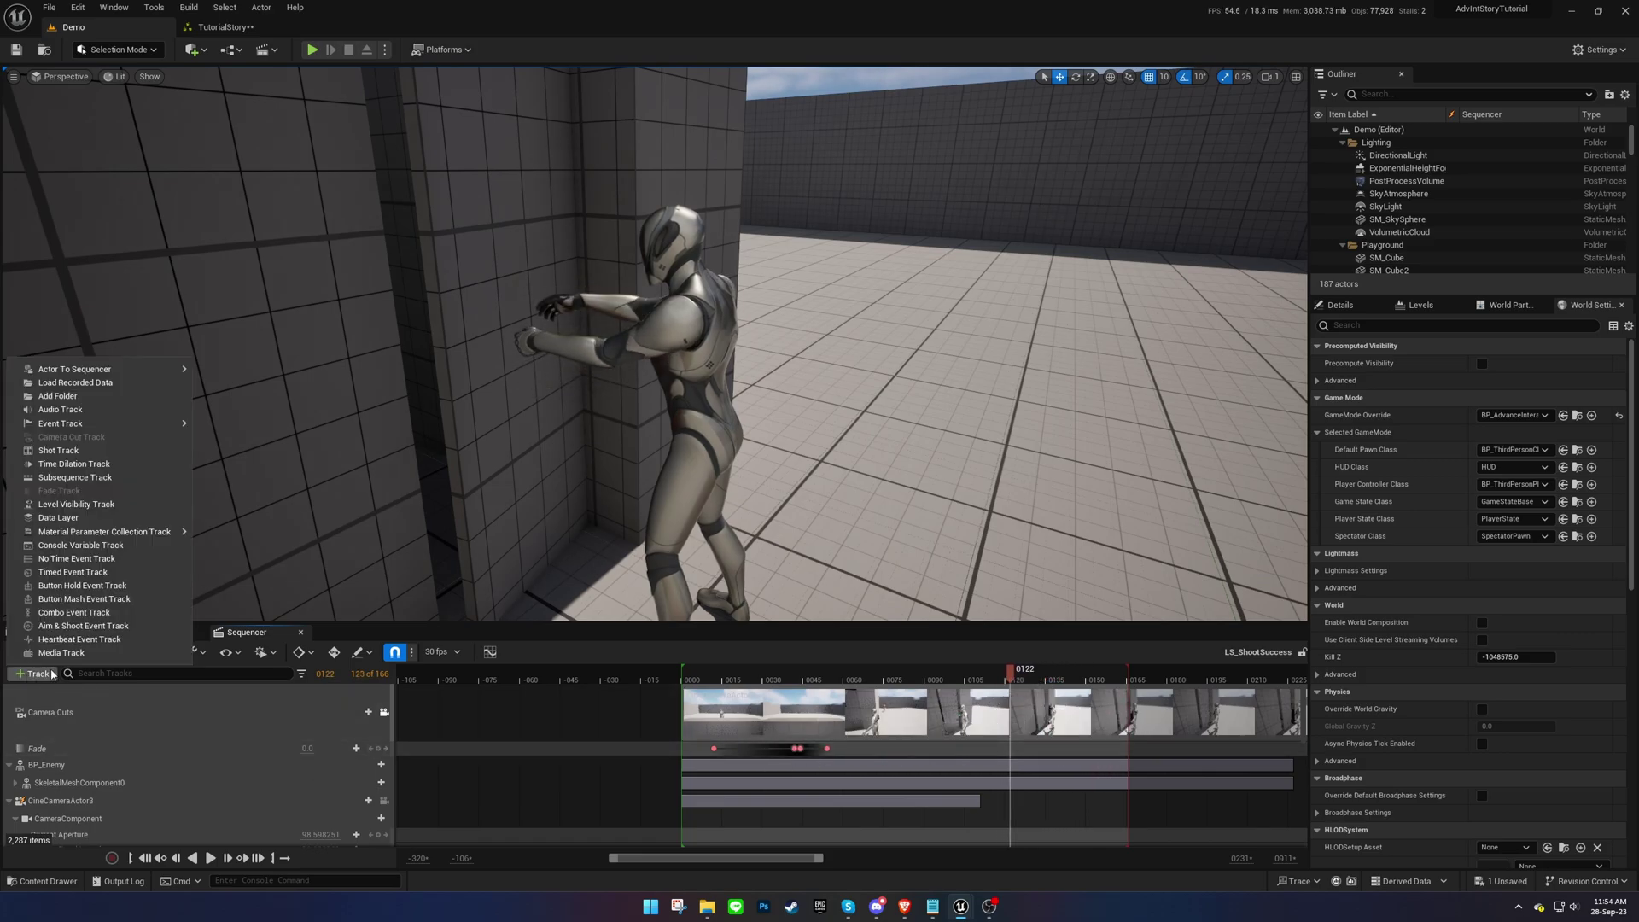
click(122, 601)
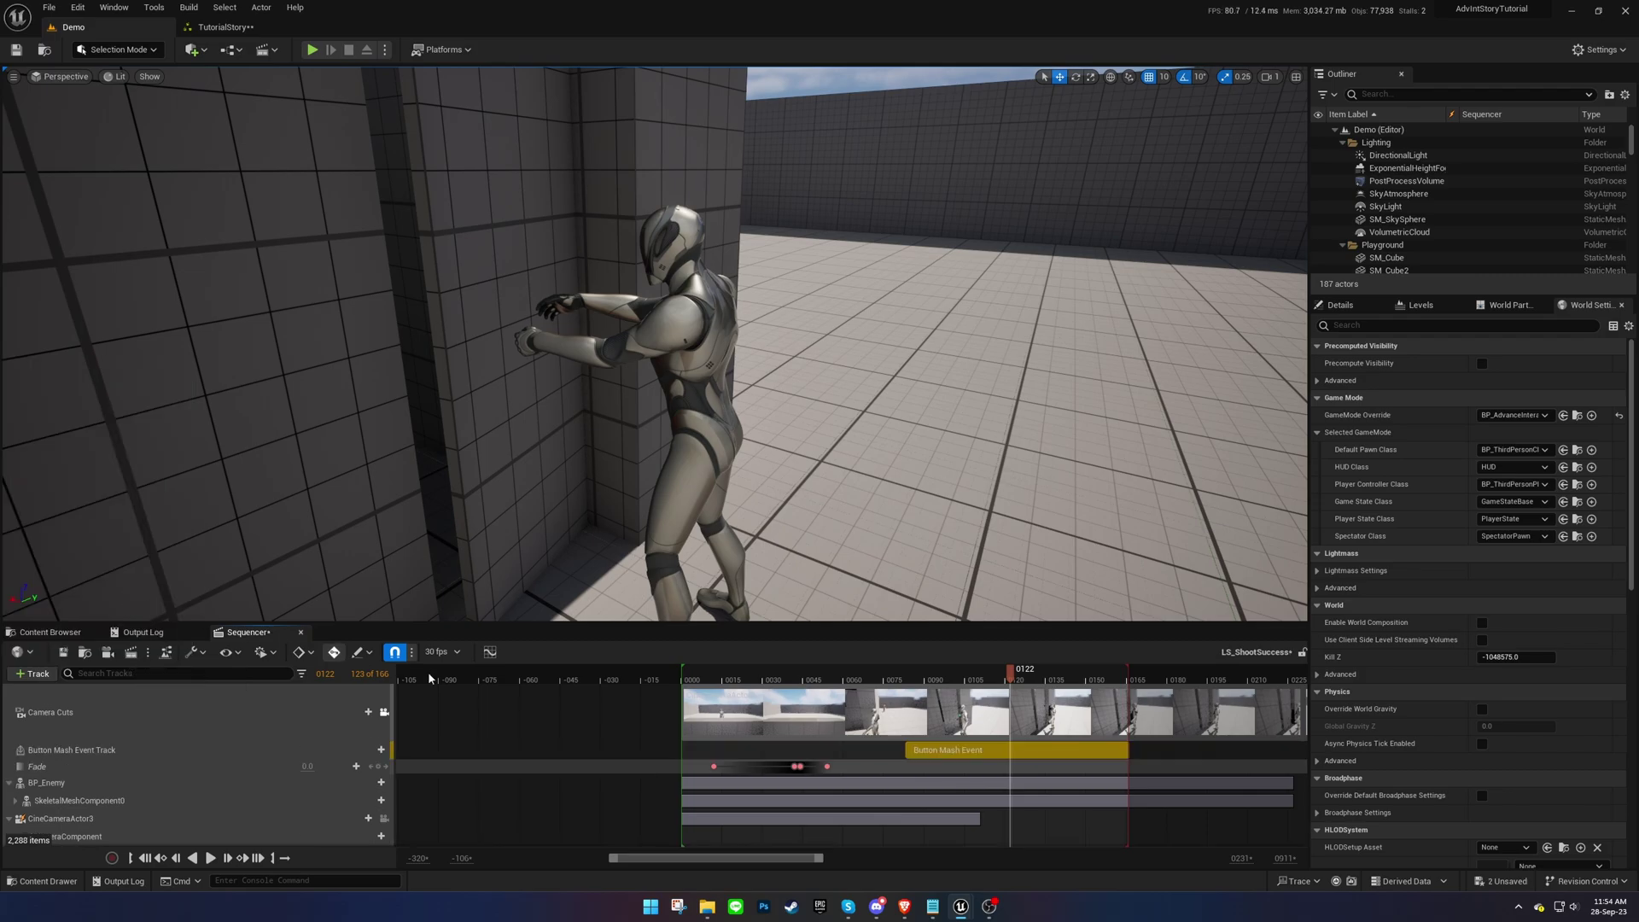
drag(904, 748, 1014, 749)
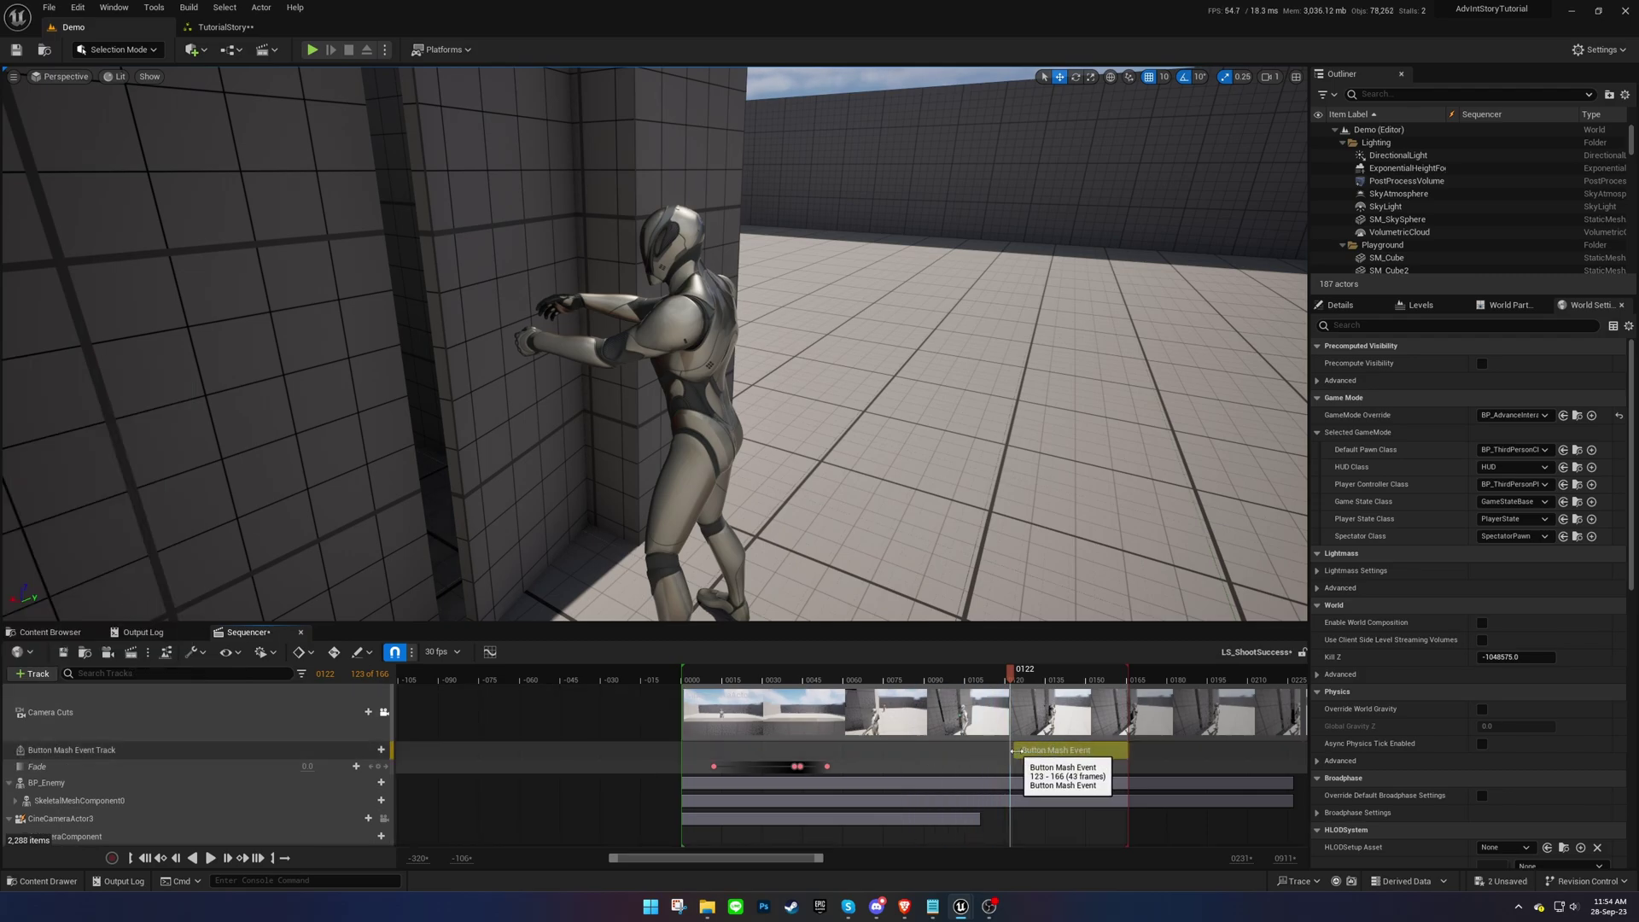
Give the Button Mash Event section the WBP_CircleButtonMashEventChoice widget, Mash Time 10, Slow Motion about 0.22 and UI location 0.5, 0.8.
right_click(1068, 750)
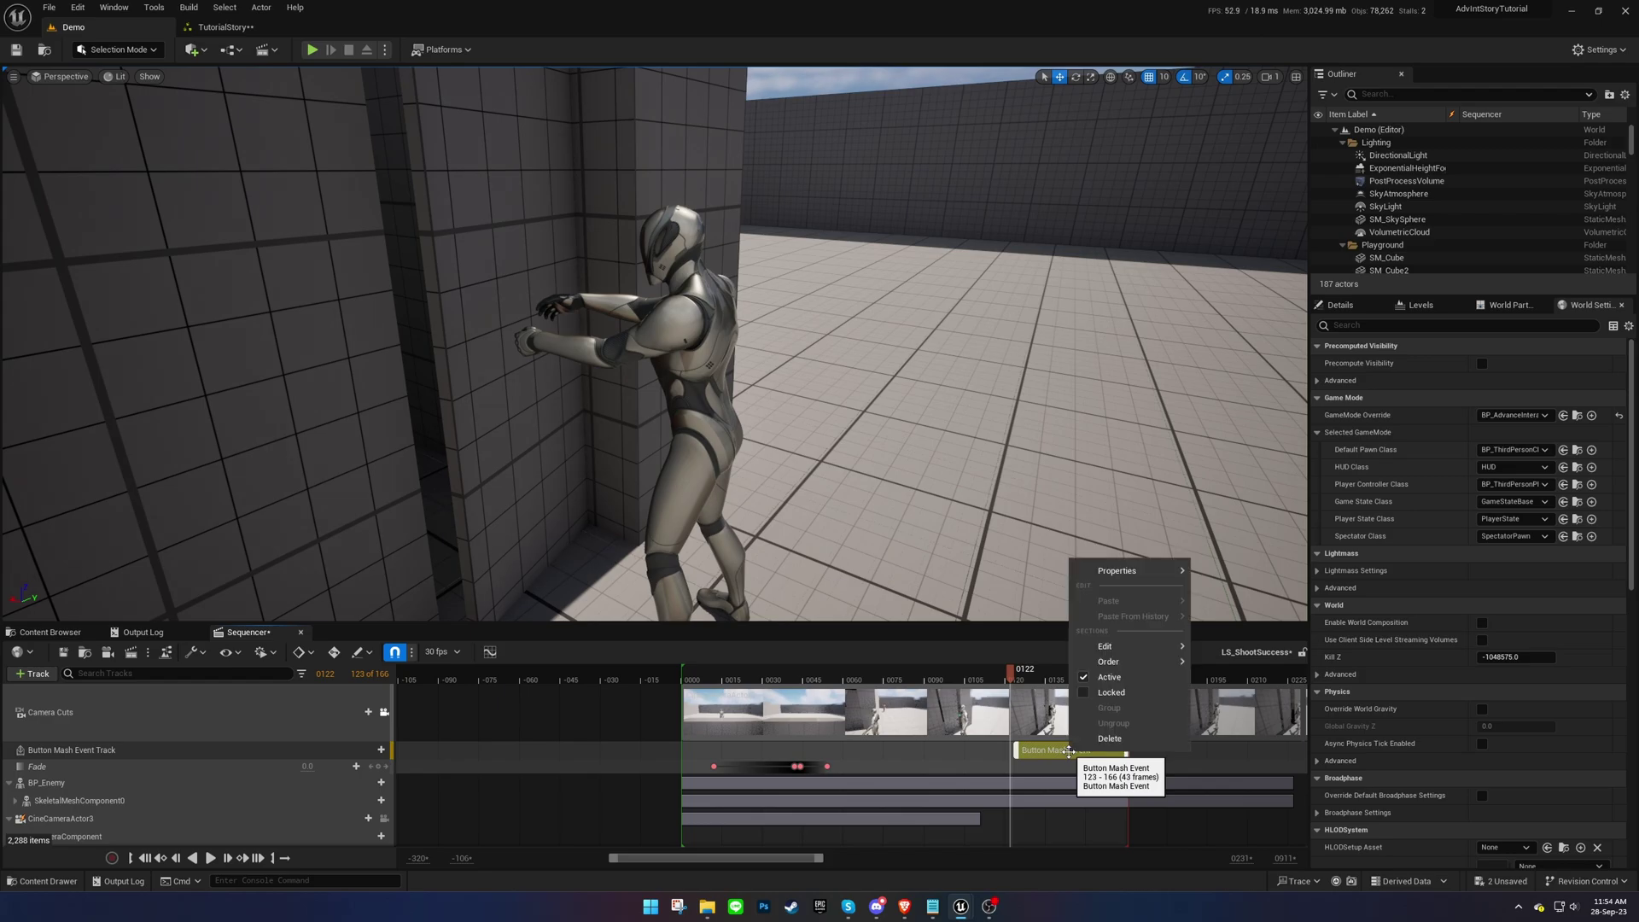
mouse_move(1158, 579)
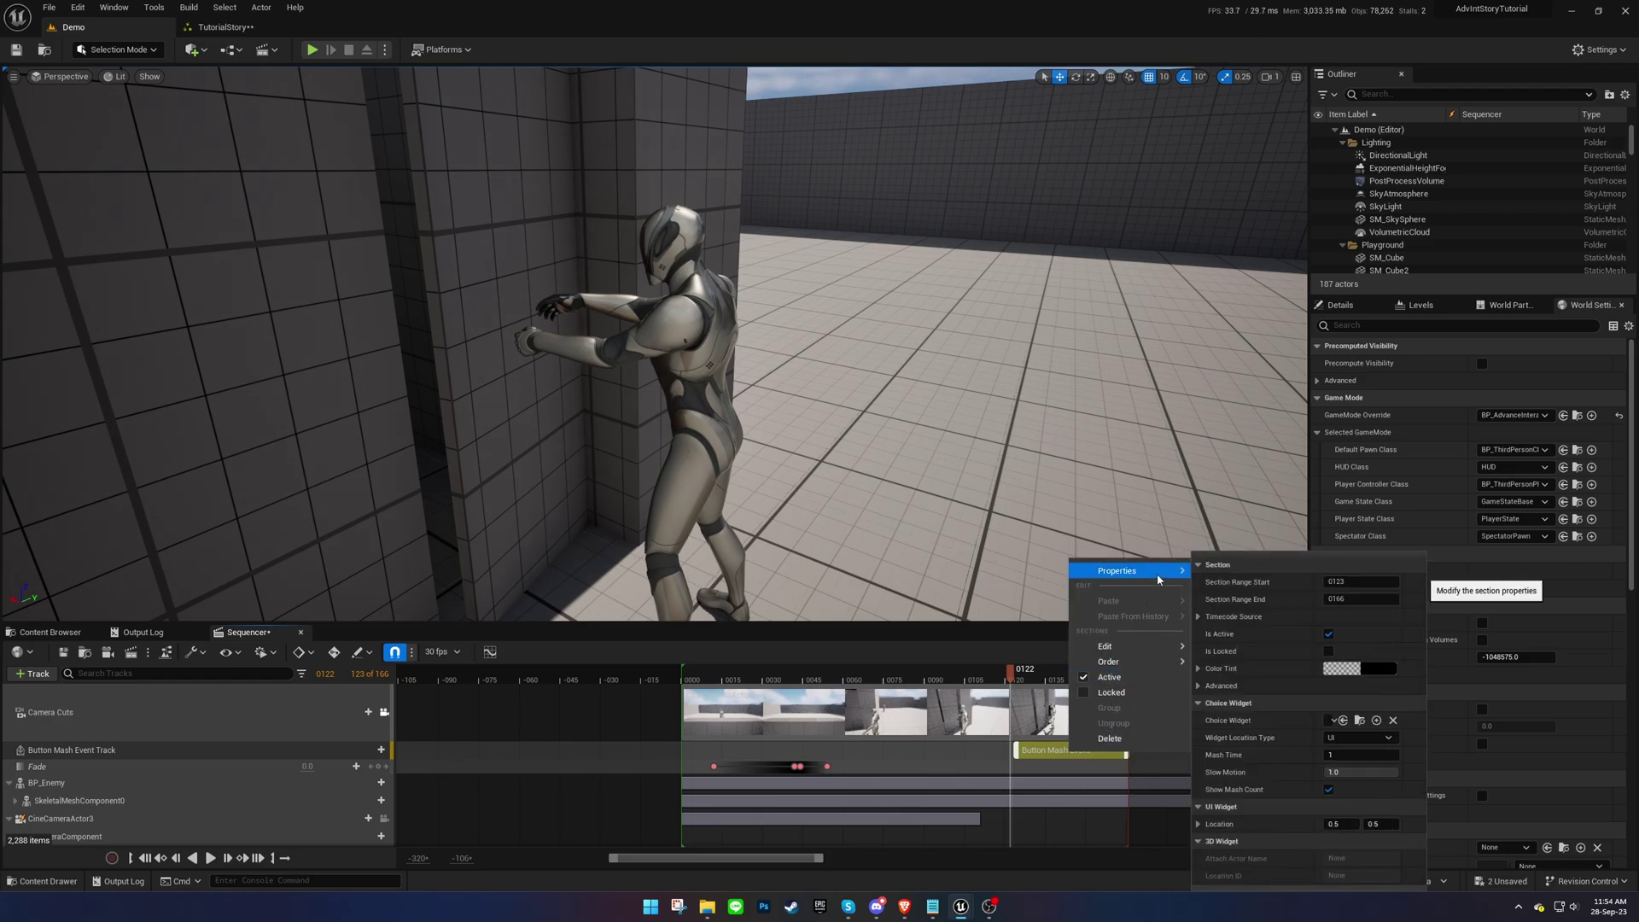
click(1329, 721)
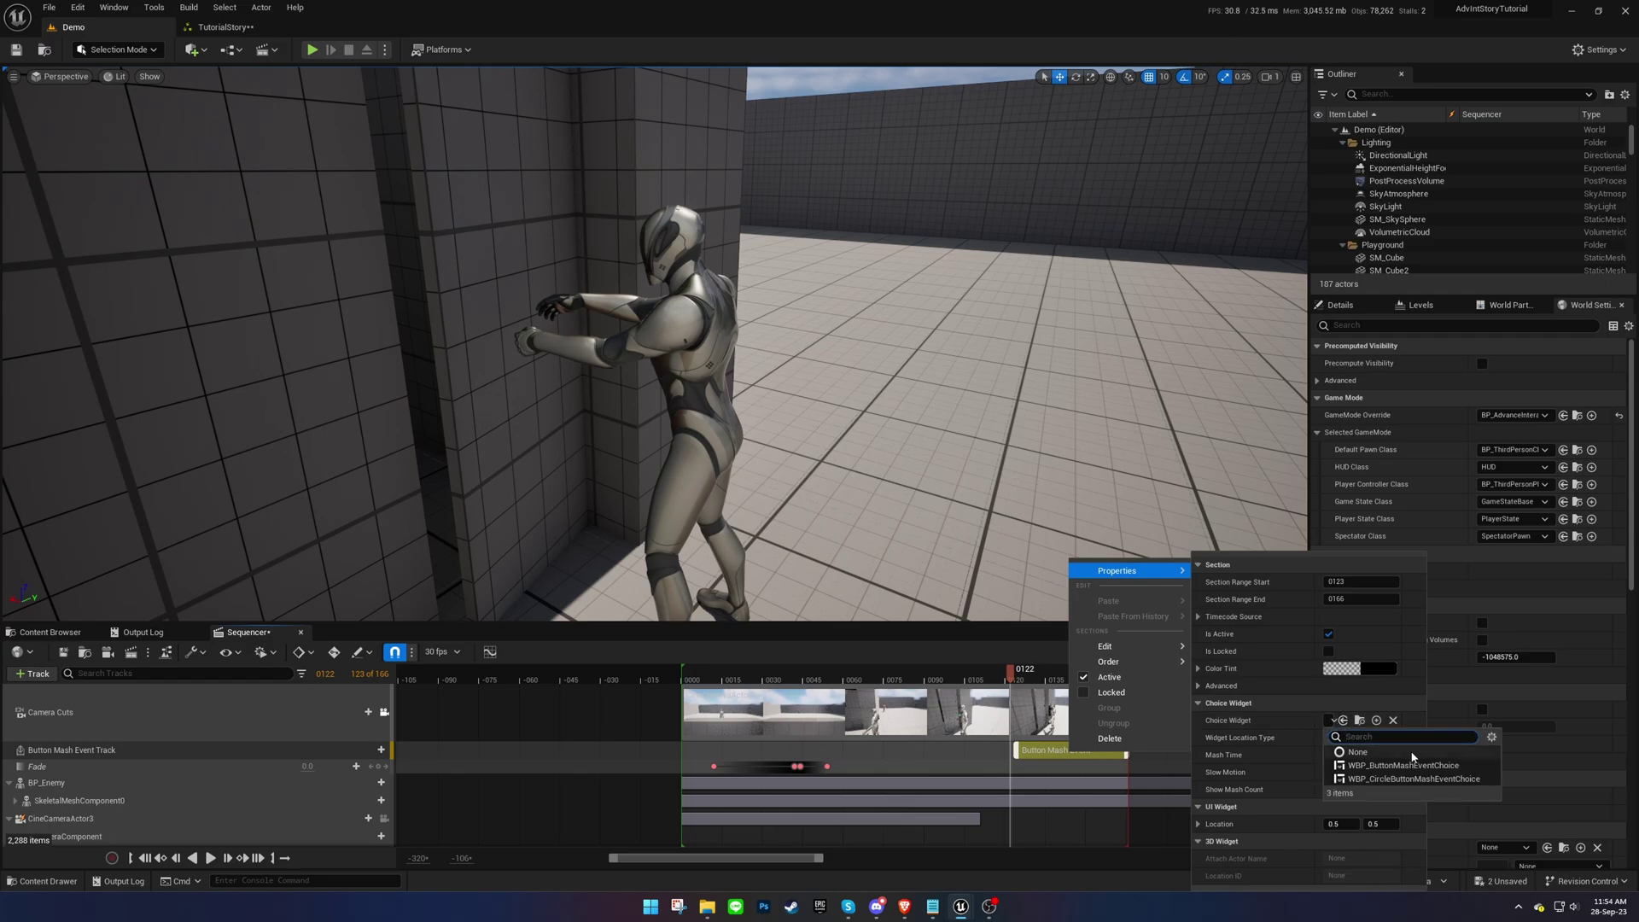
click(1414, 780)
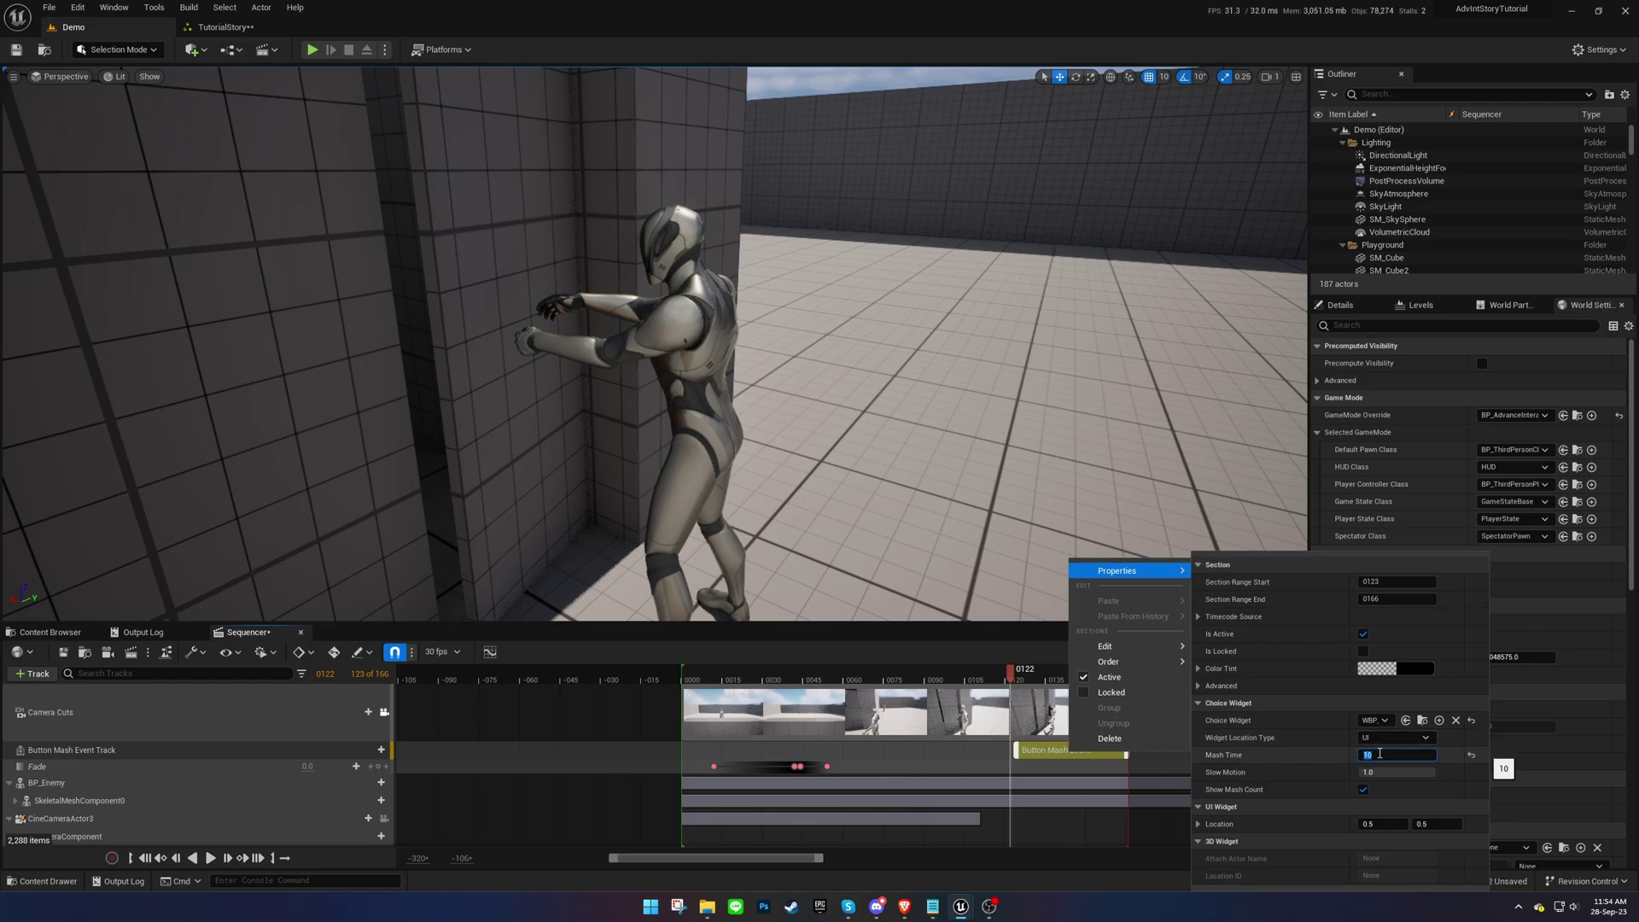
drag(1379, 771, 1314, 772)
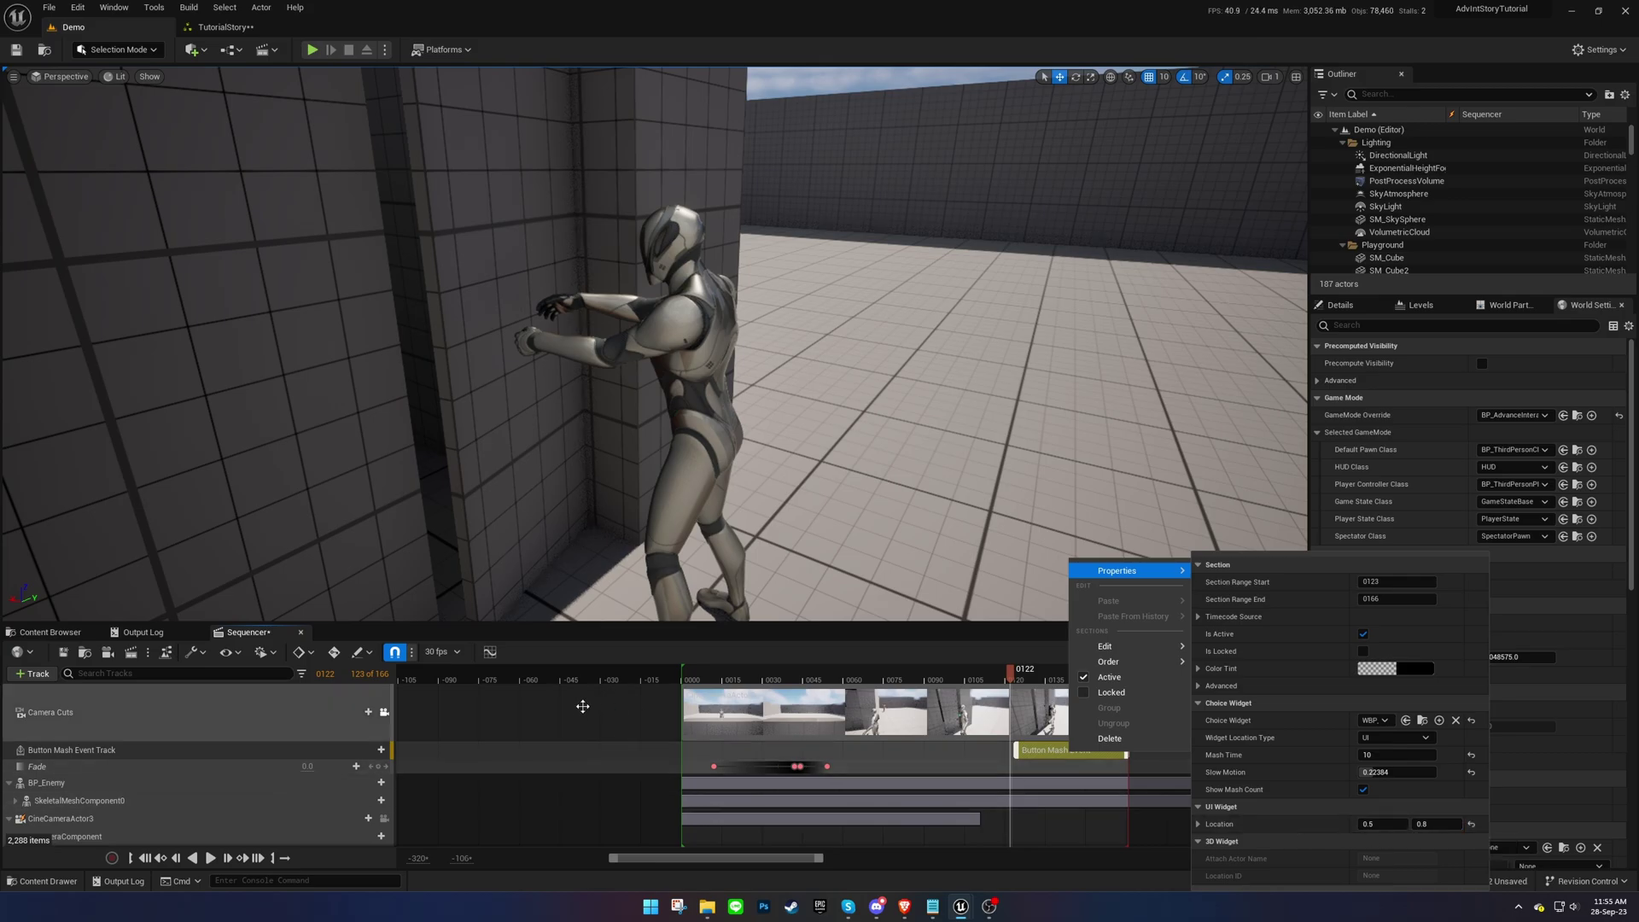
Close the level sequence editor and save all modified content.
click(300, 631)
click(51, 631)
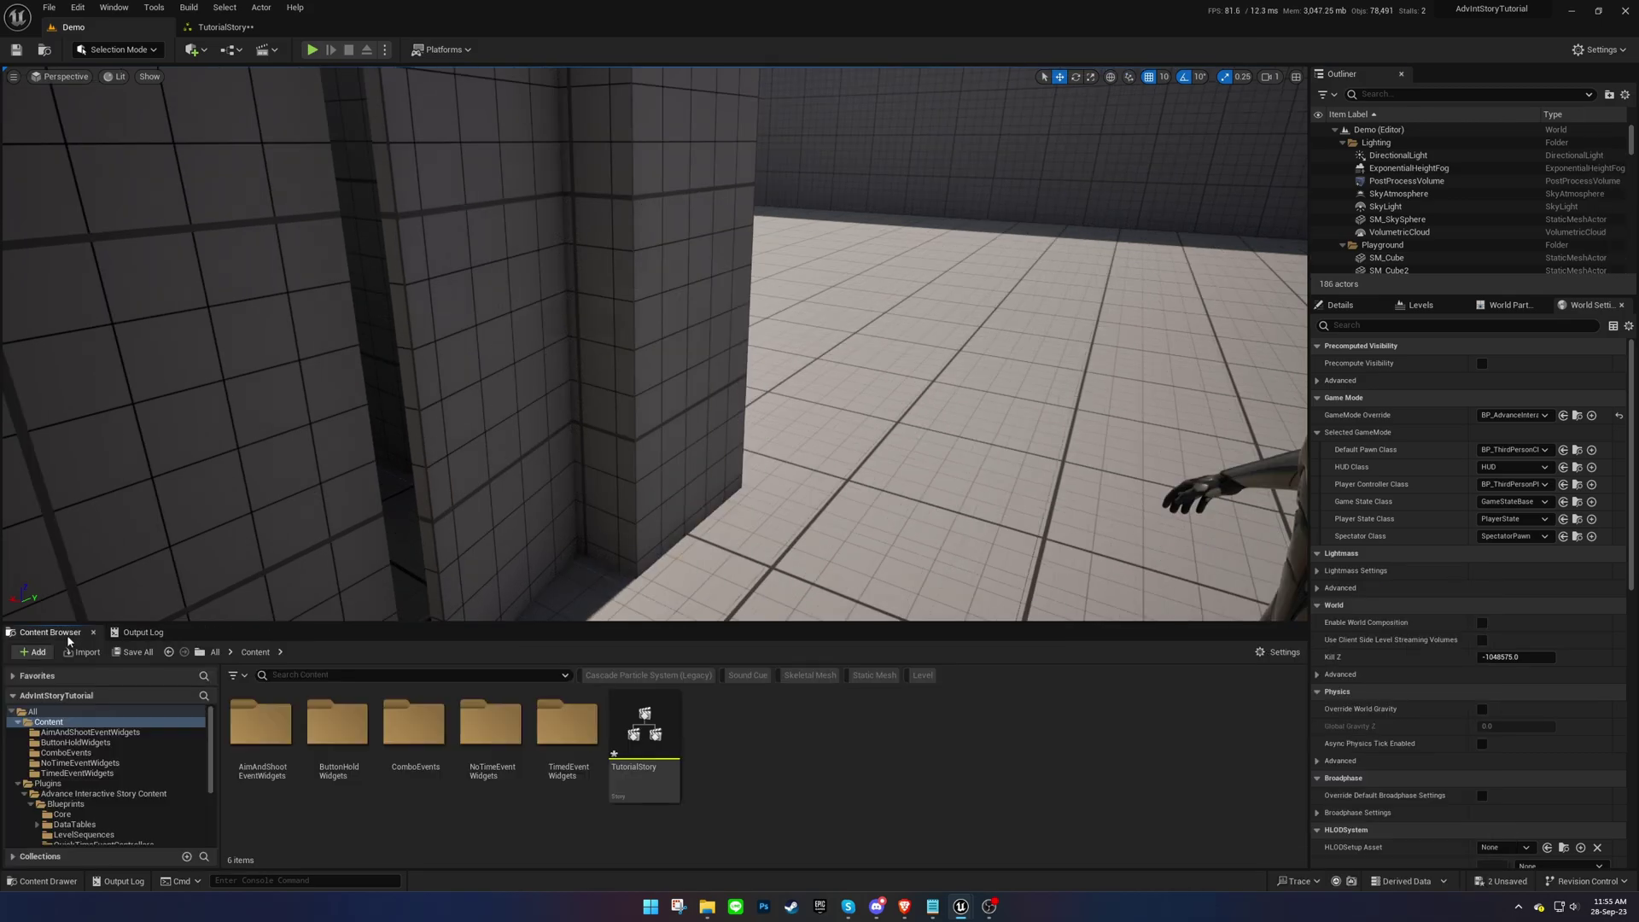
click(134, 652)
click(920, 595)
Enable Debug on the LS_ShootSuccess node in TutorialStory and save the story.
click(221, 27)
click(701, 397)
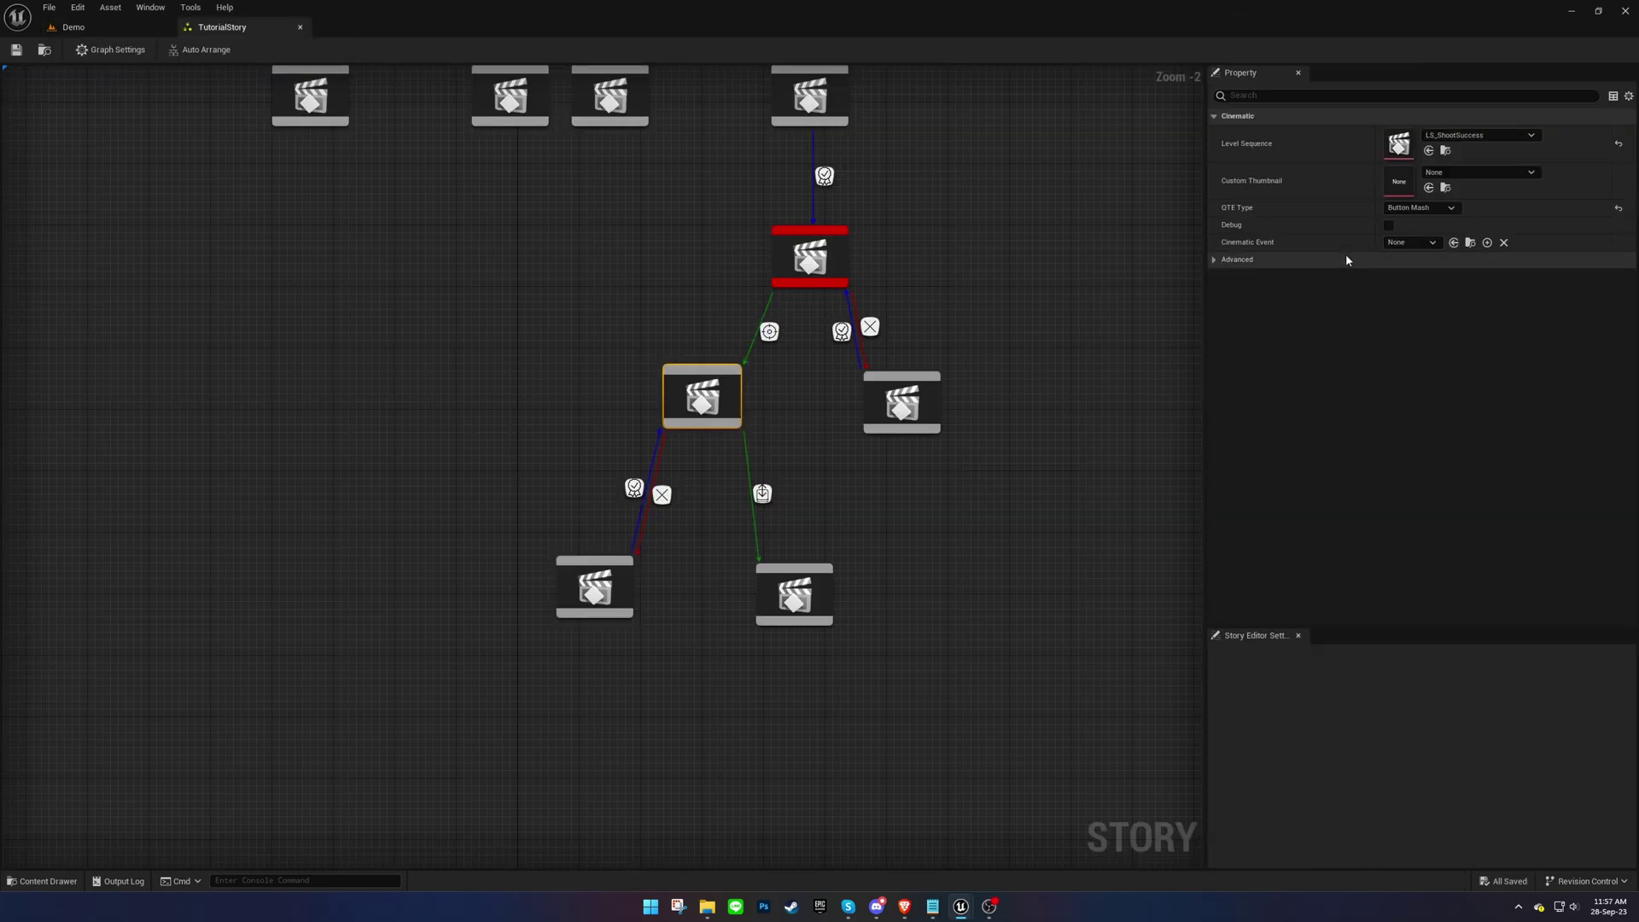
click(1388, 225)
click(15, 49)
Run the Demo level, respond to the button mash prompt with X, and stop the play session.
click(73, 27)
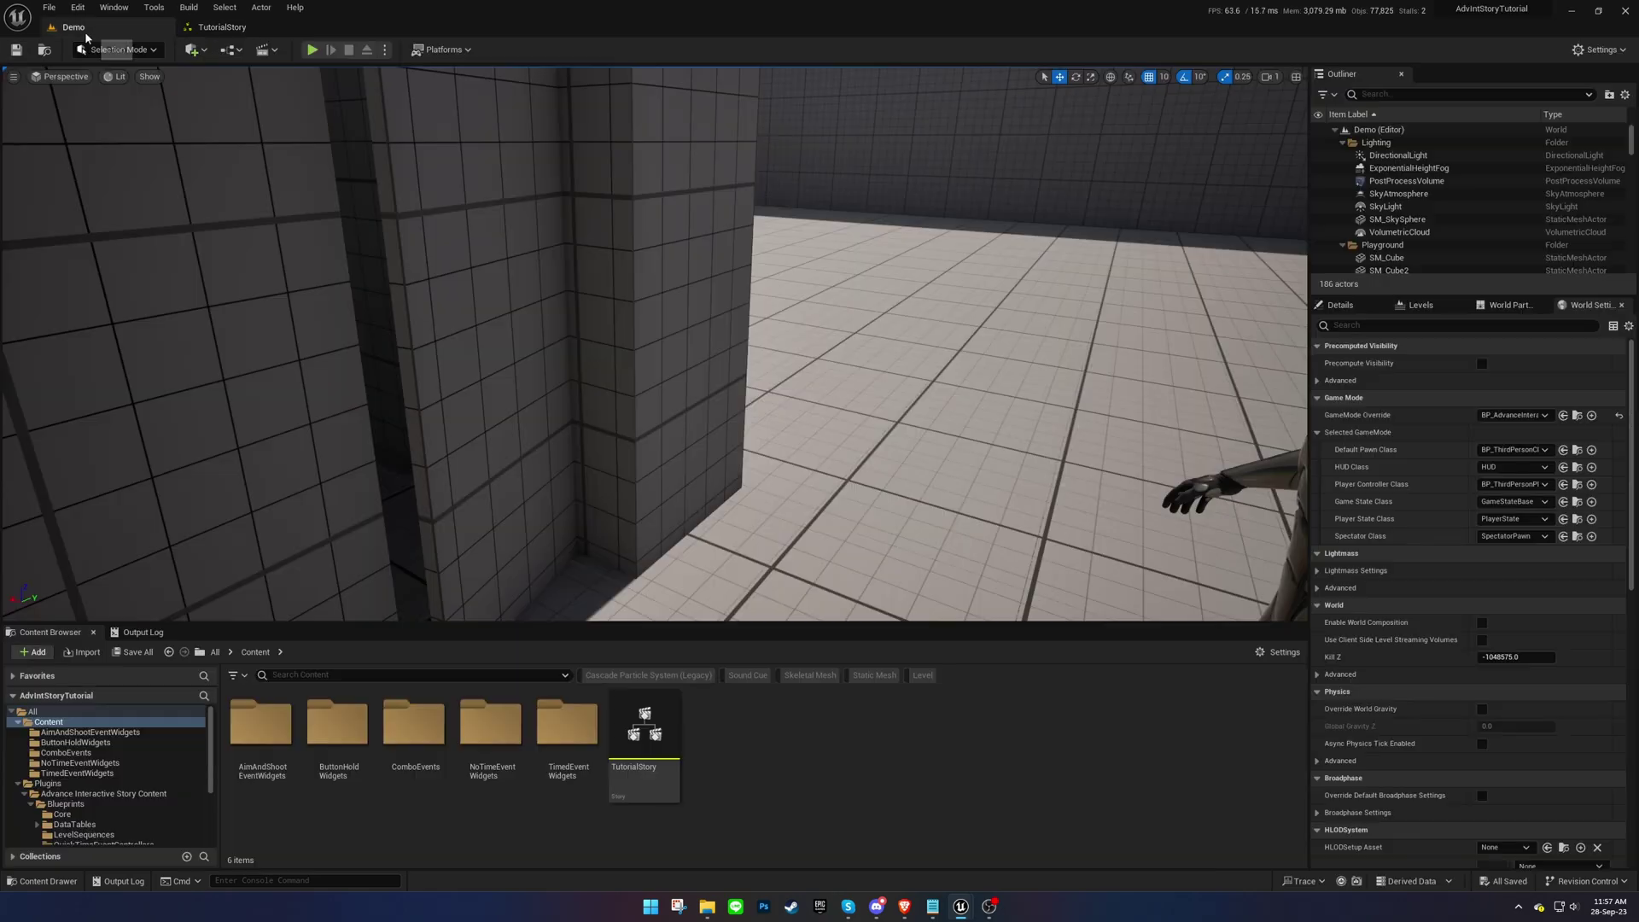
click(313, 49)
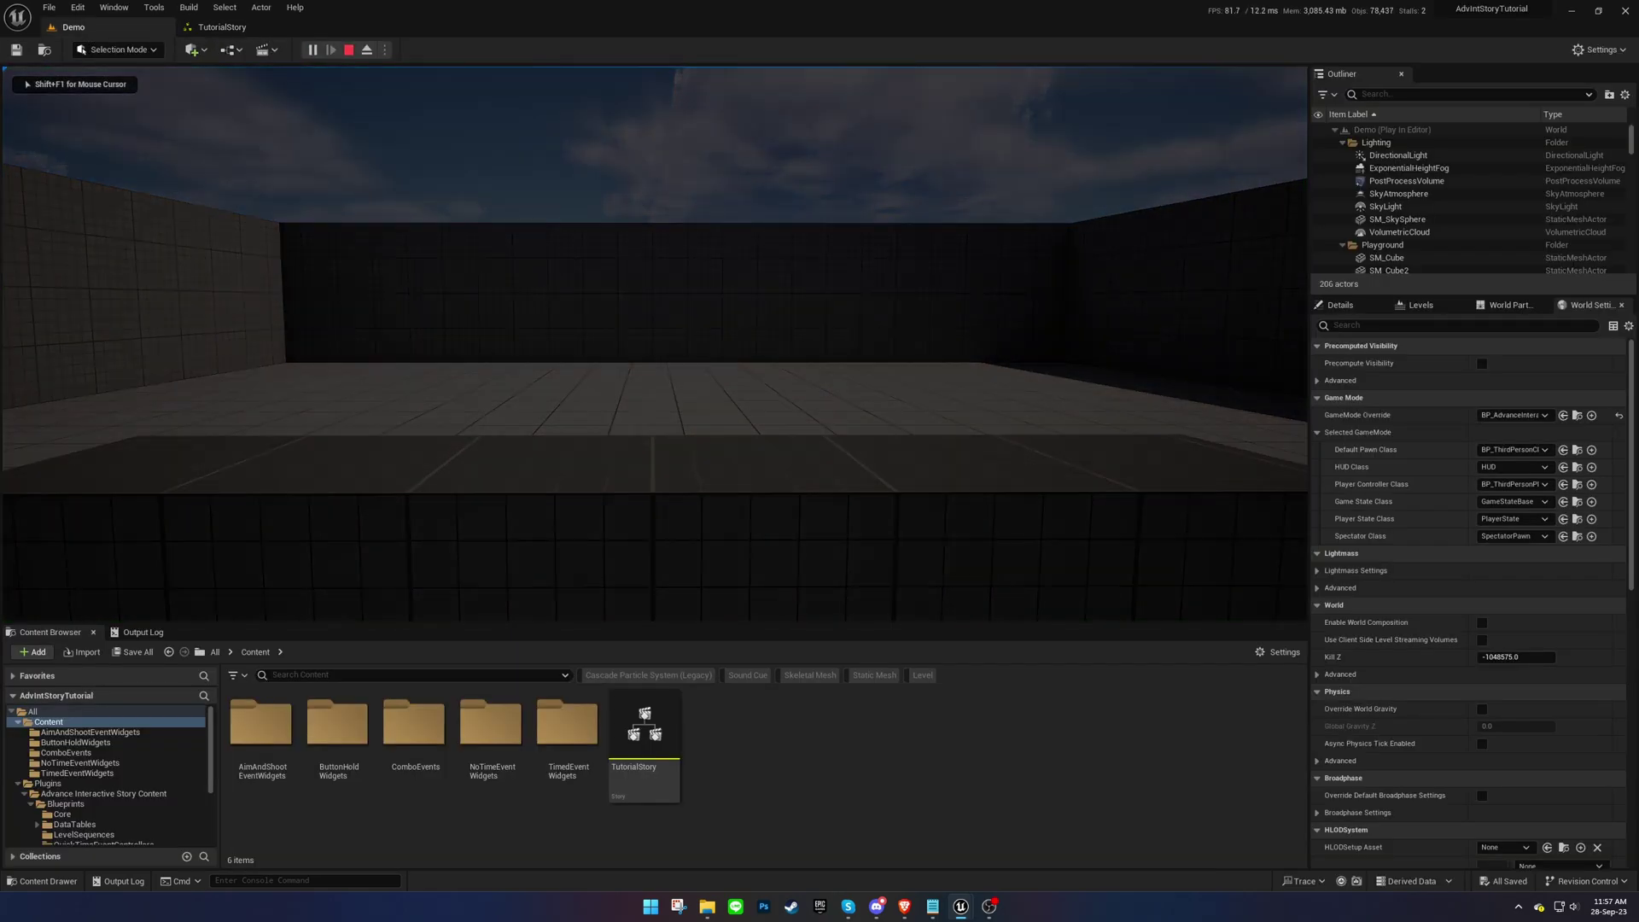
key(w)
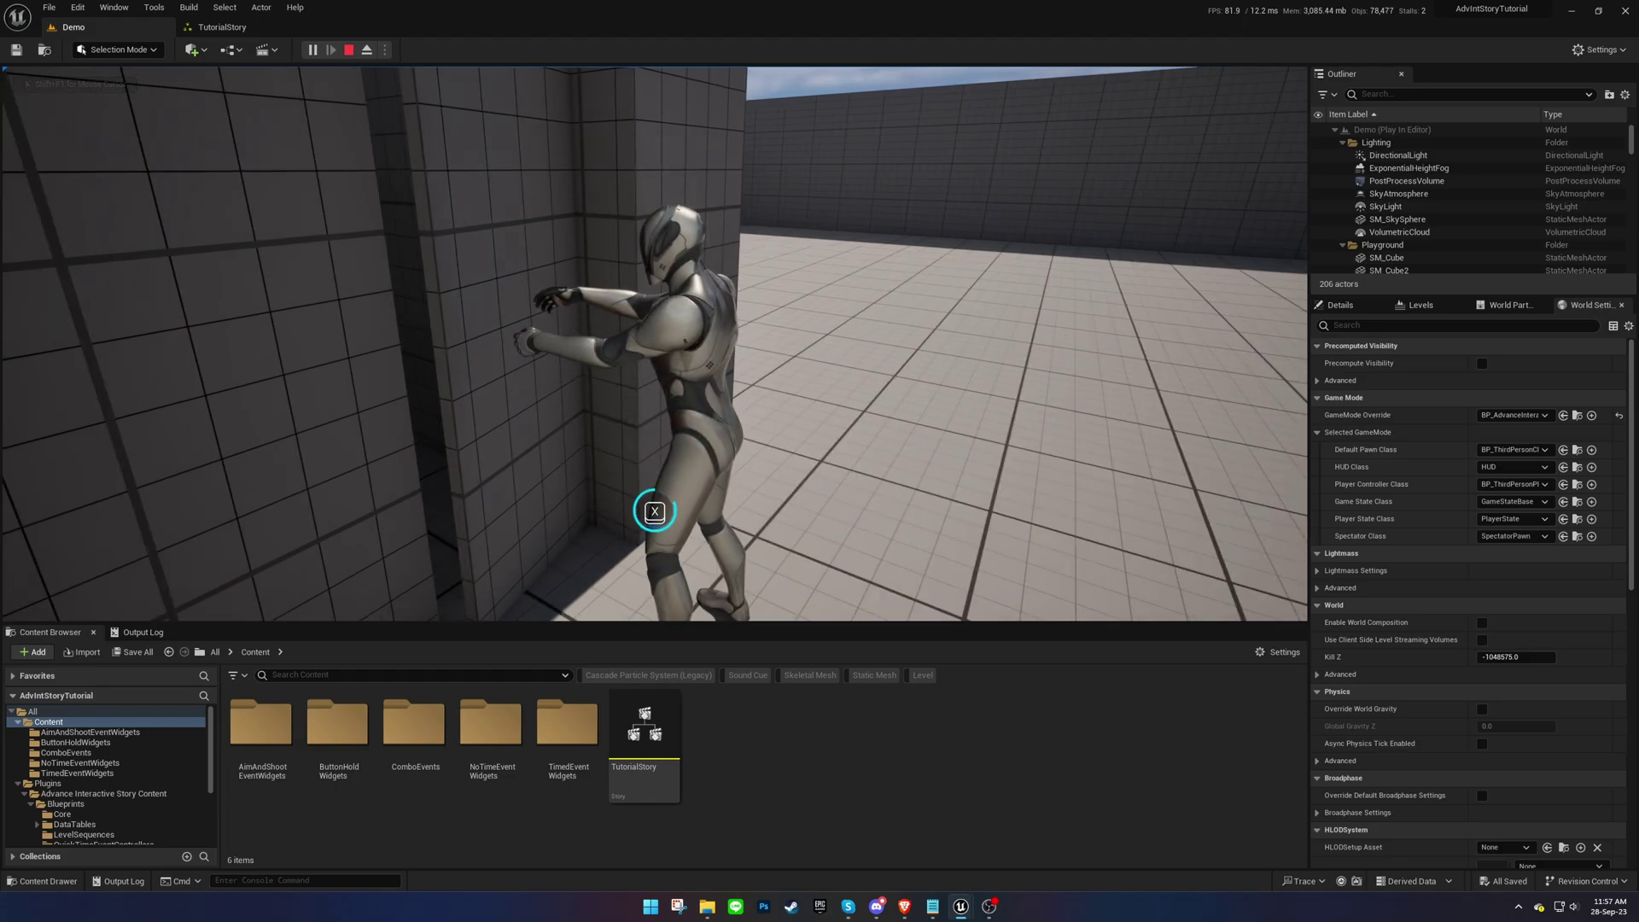
key(x)
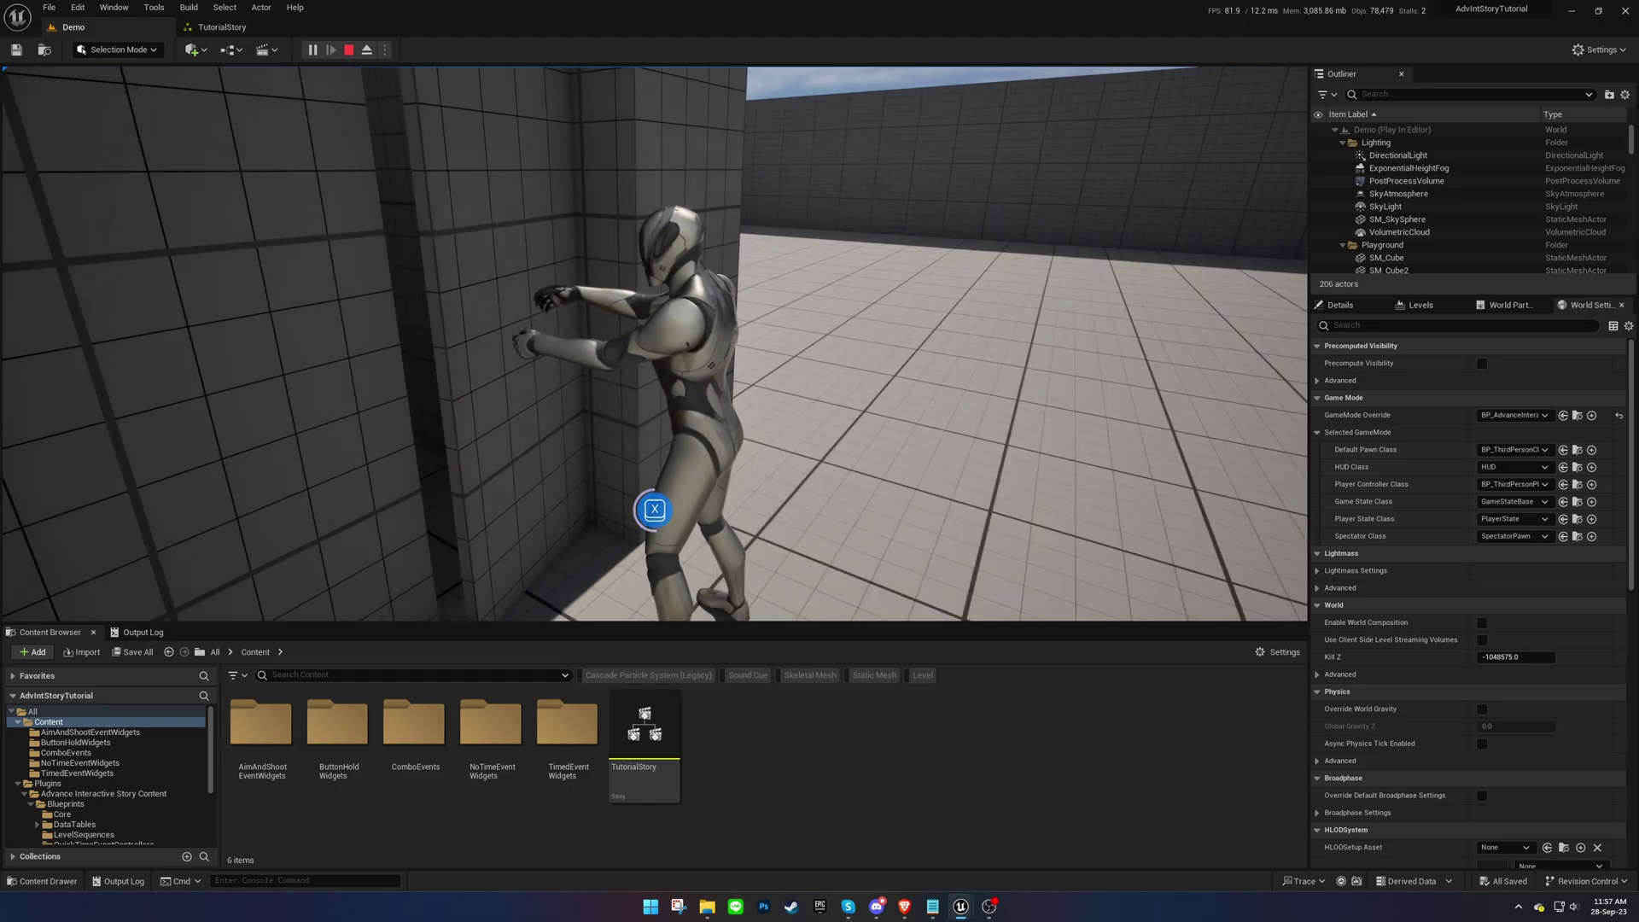
key(Escape)
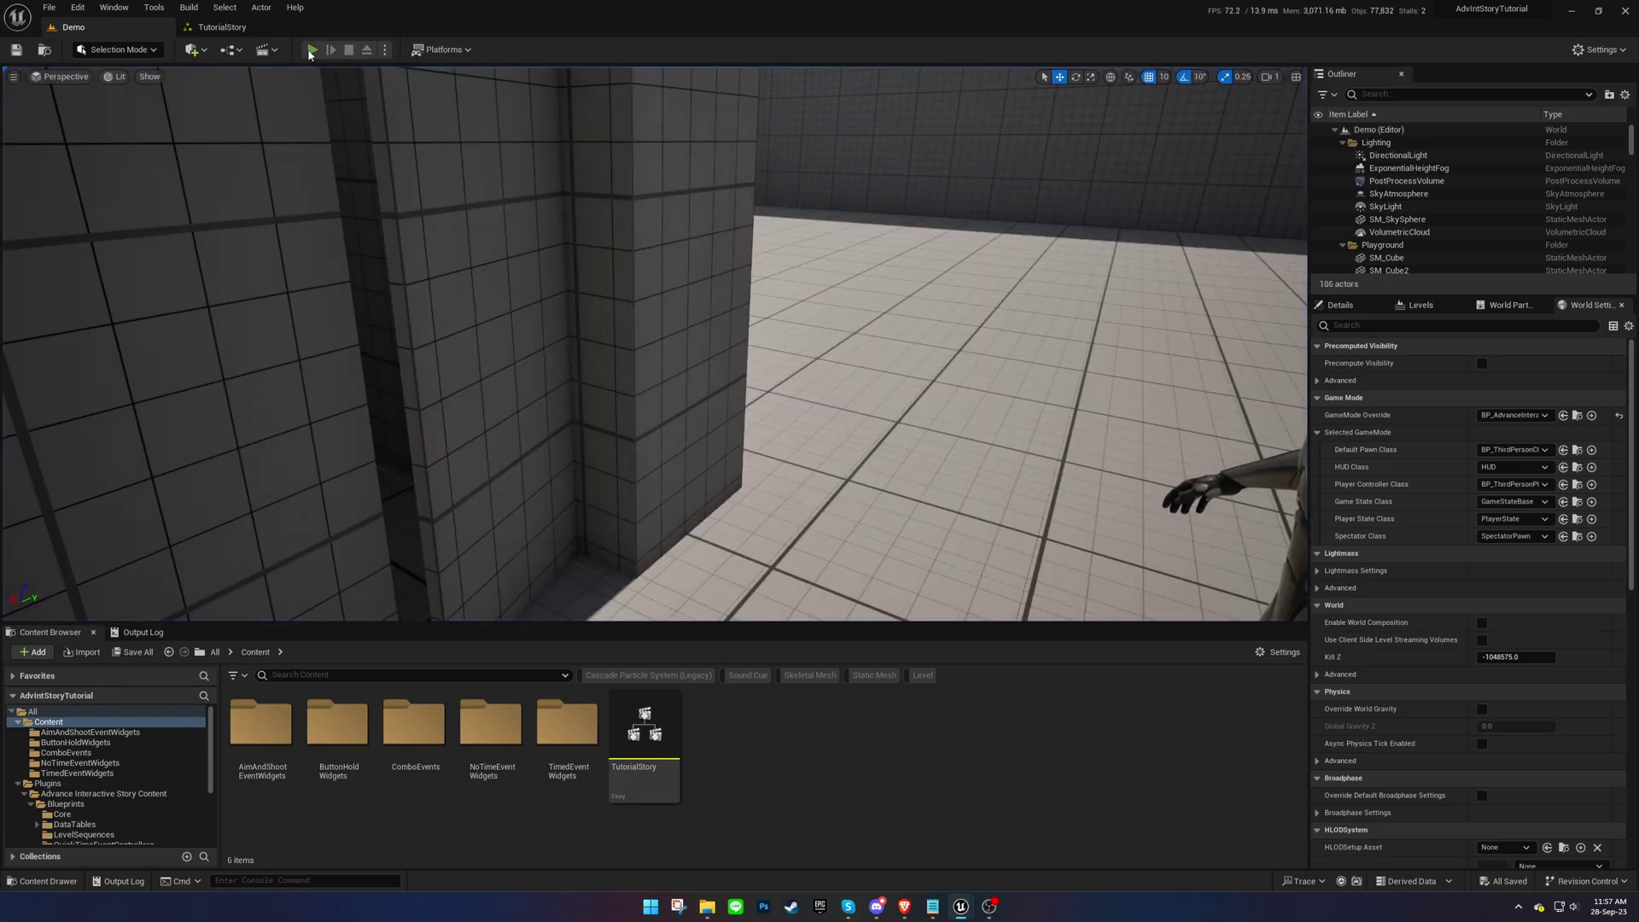
Play the Demo level again, respond to the button mash prompt with V, and stop the session.
click(311, 51)
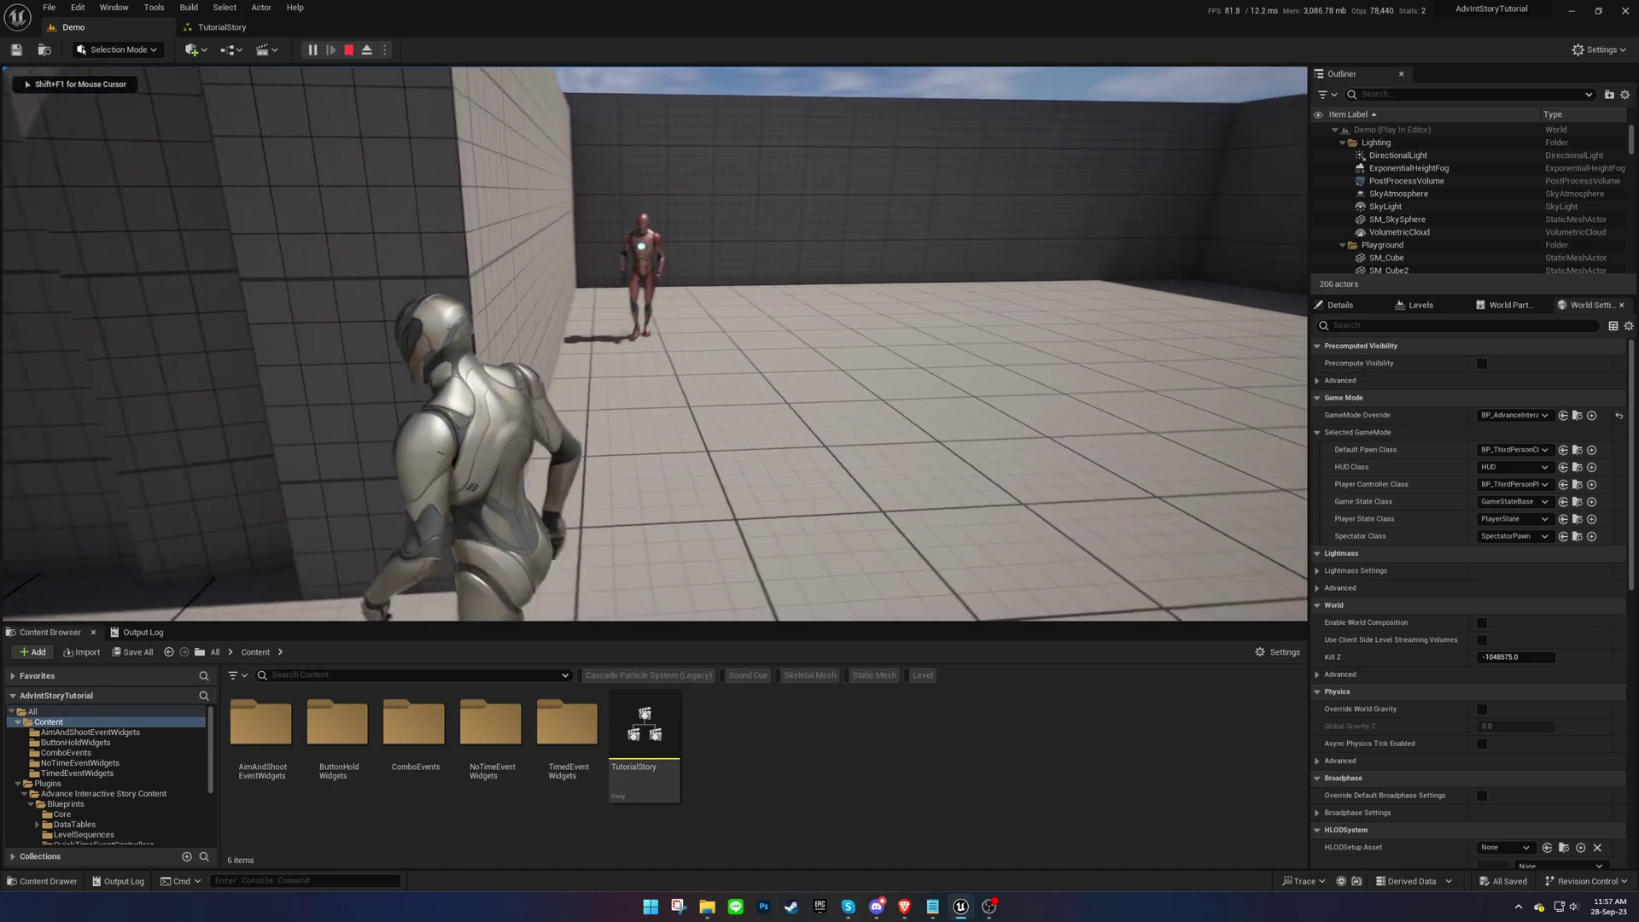
key(w)
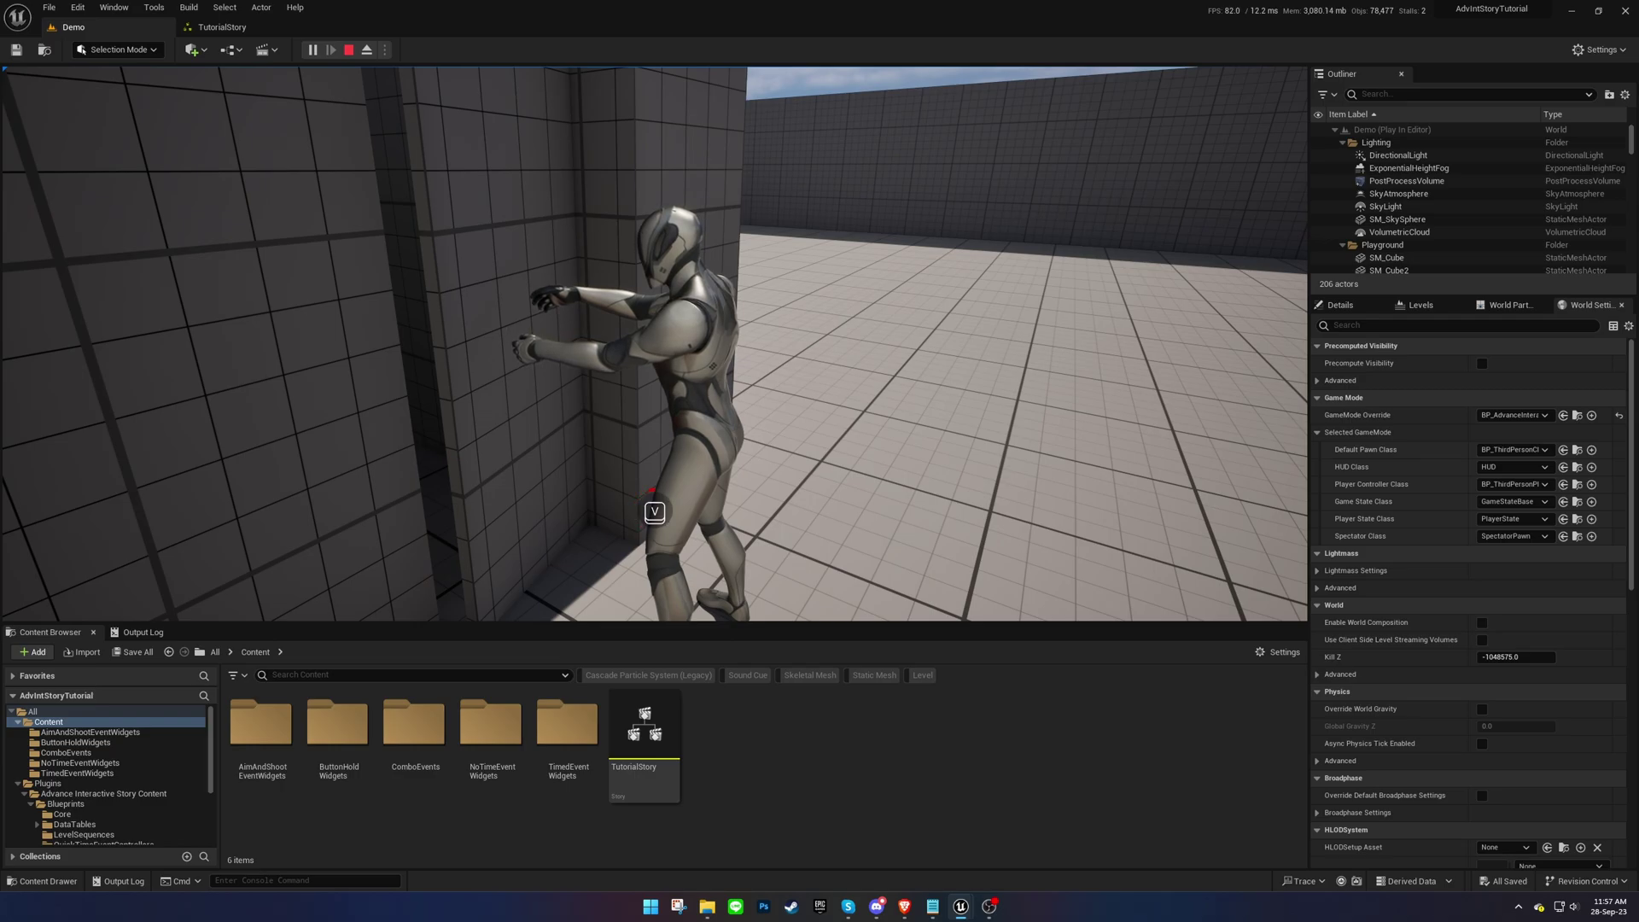
key(v)
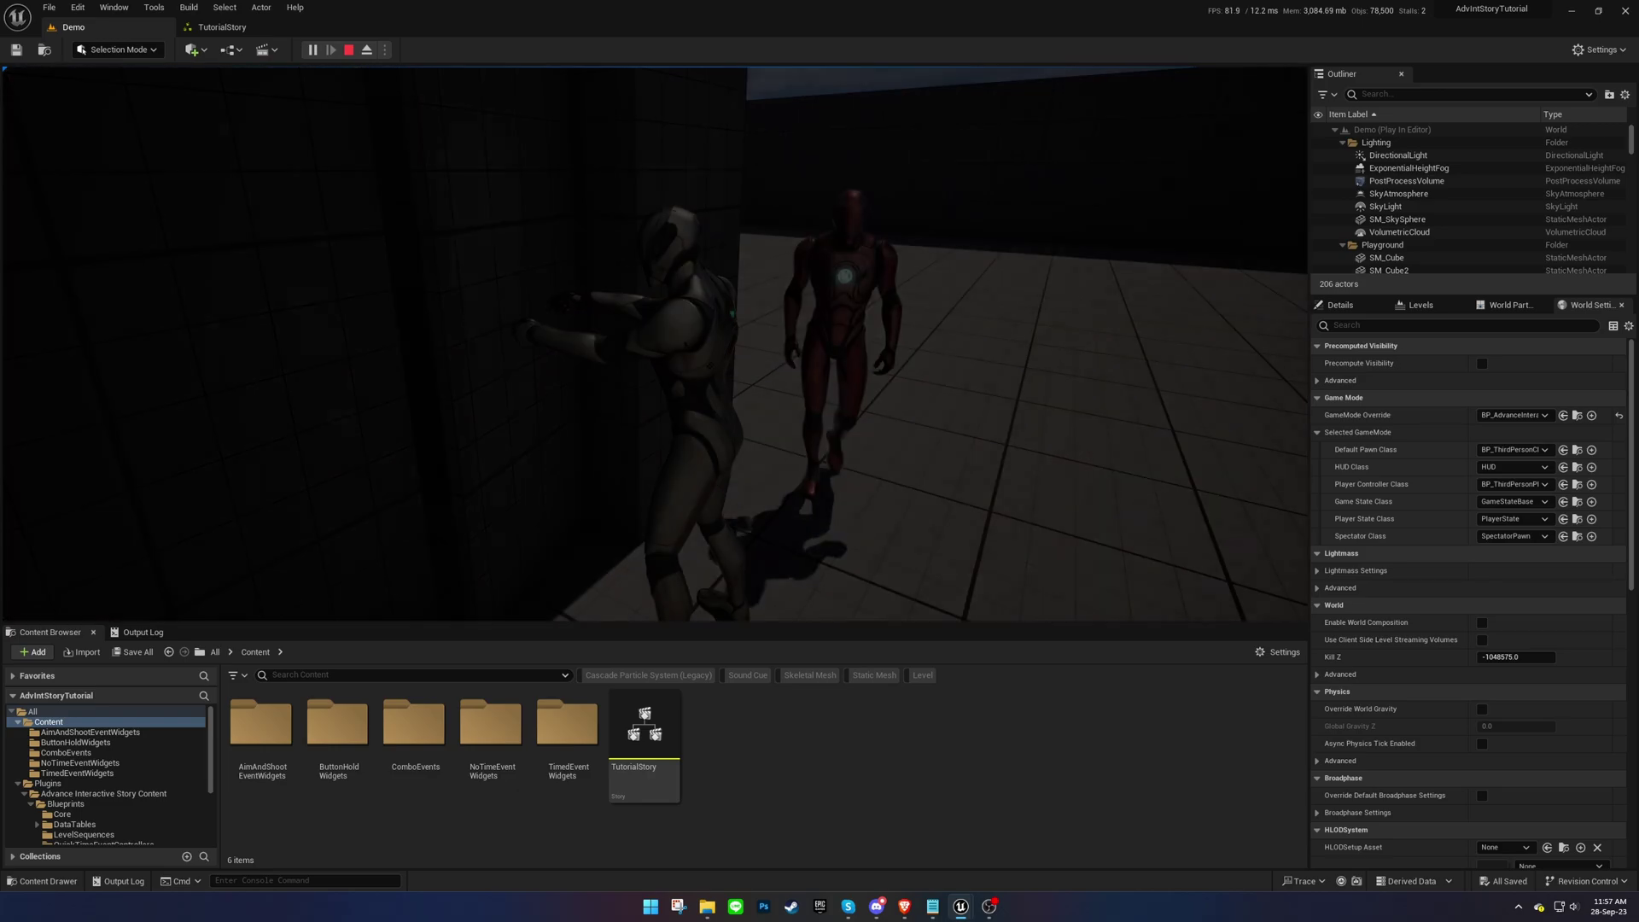
key(Escape)
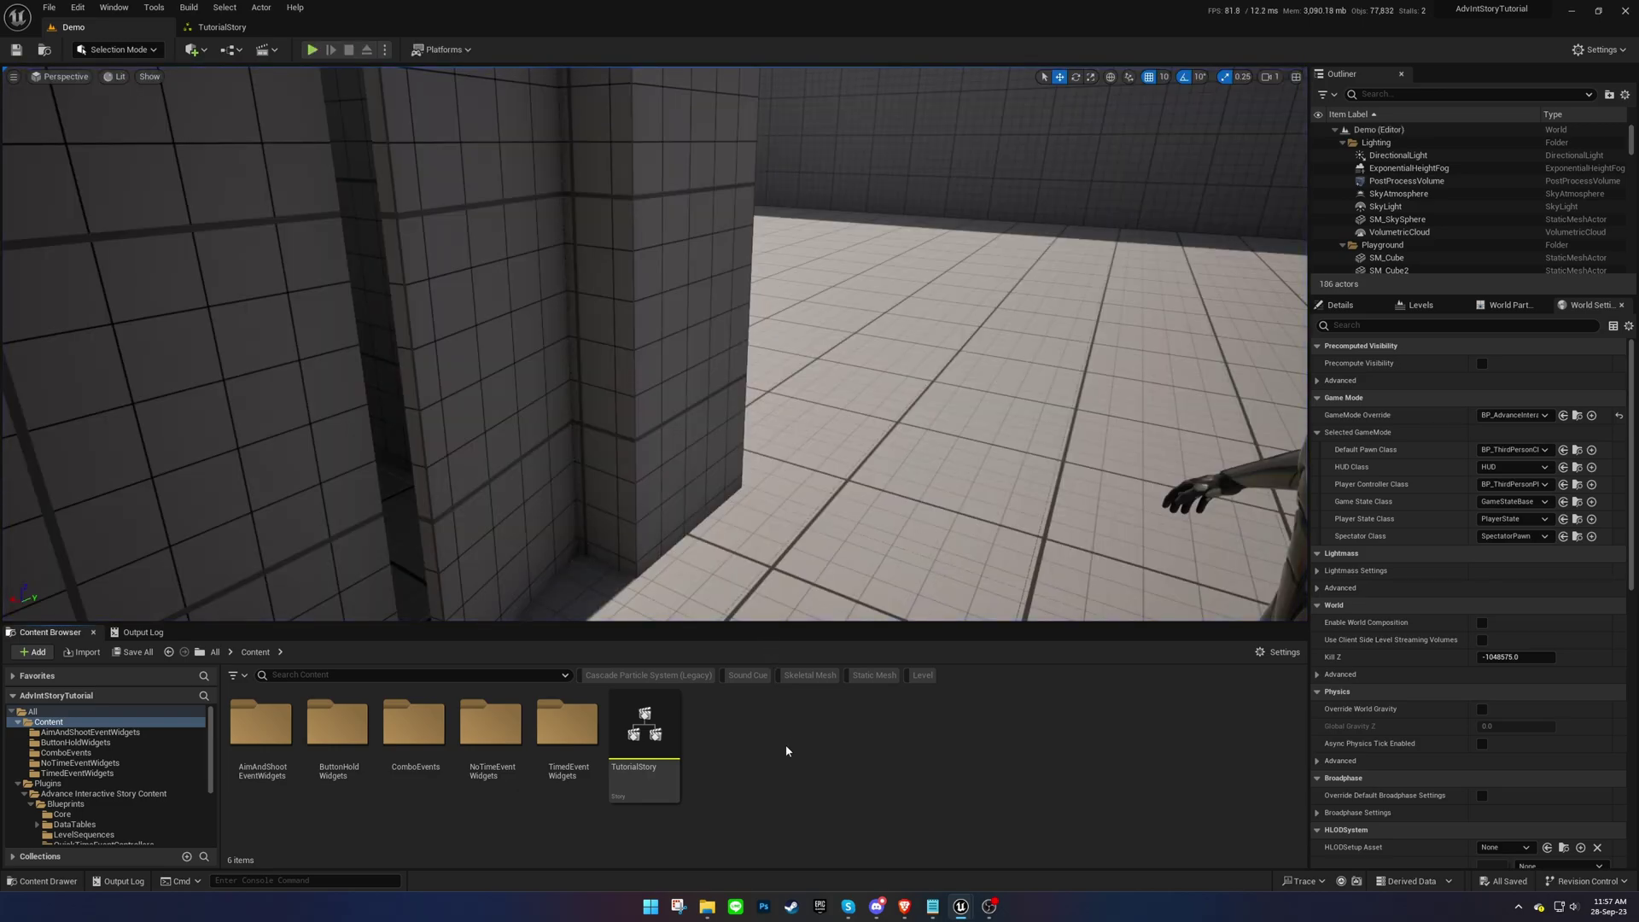
Reopen LS_ShootSuccess from its TutorialStory node and locate the choice widget asset used by its Button Mash Event section.
click(265, 24)
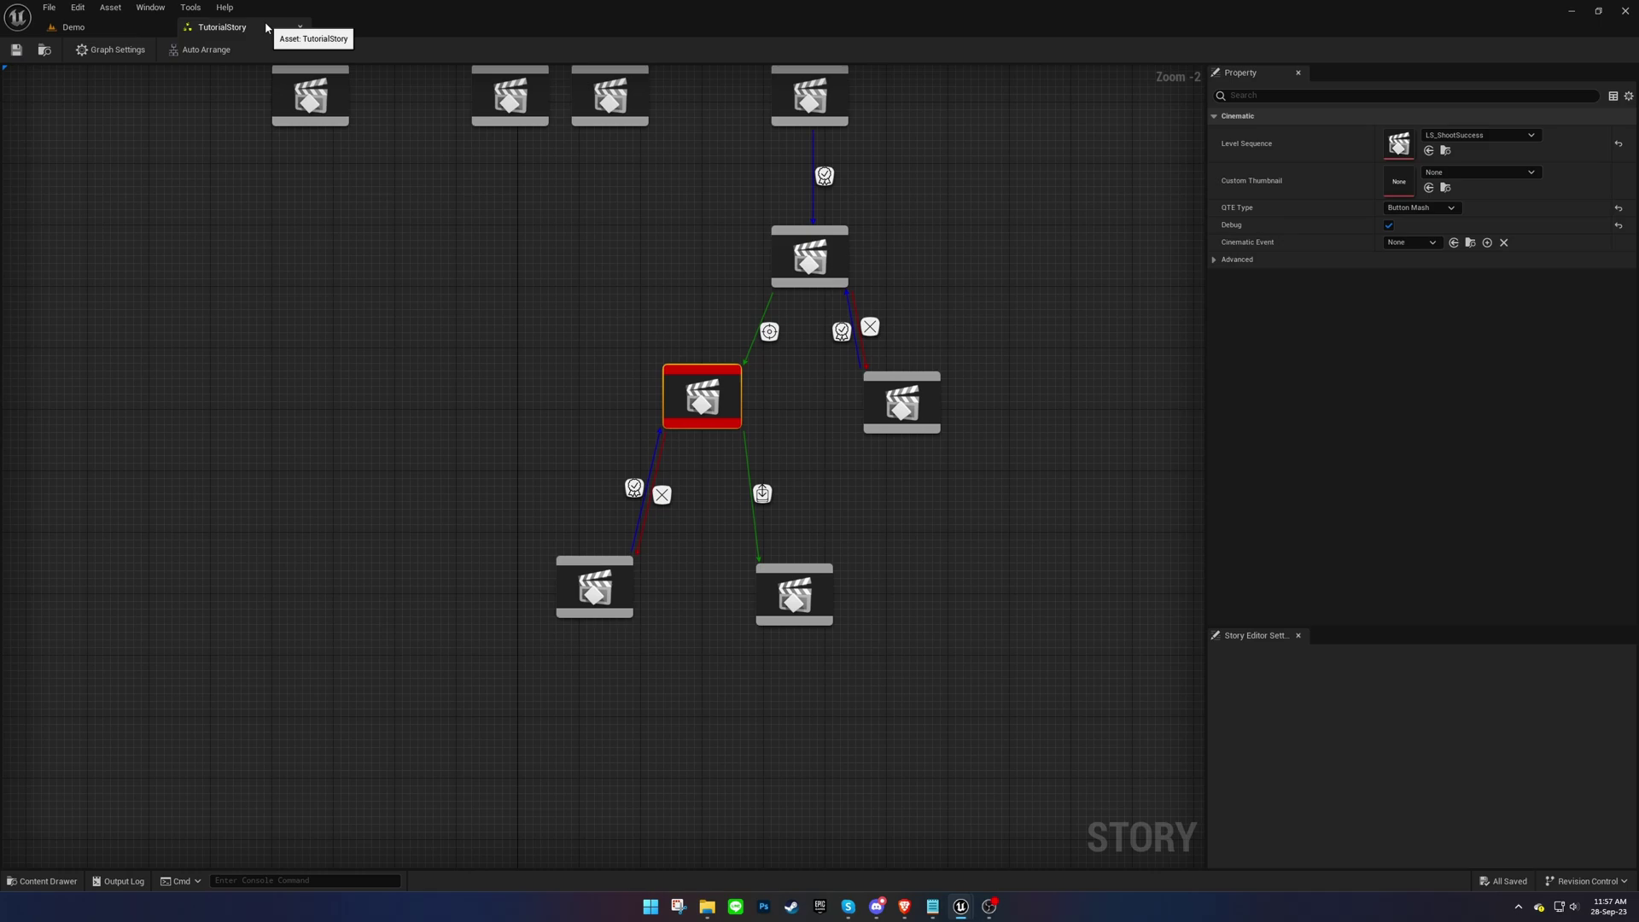
click(1444, 150)
double_click(391, 764)
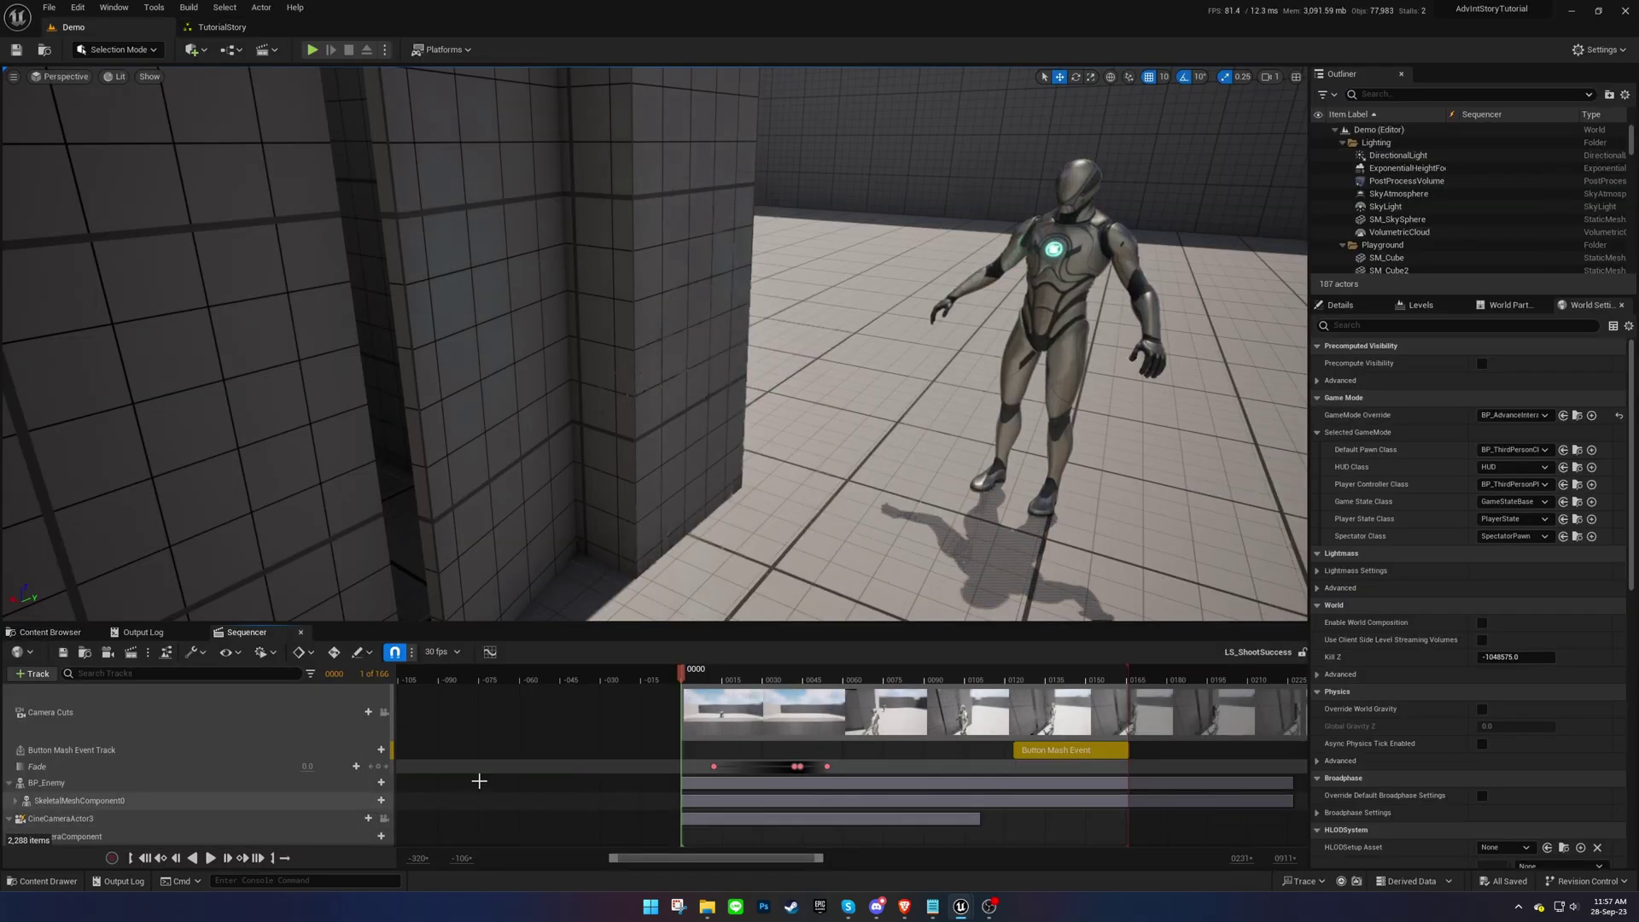
right_click(1063, 749)
mouse_move(1150, 572)
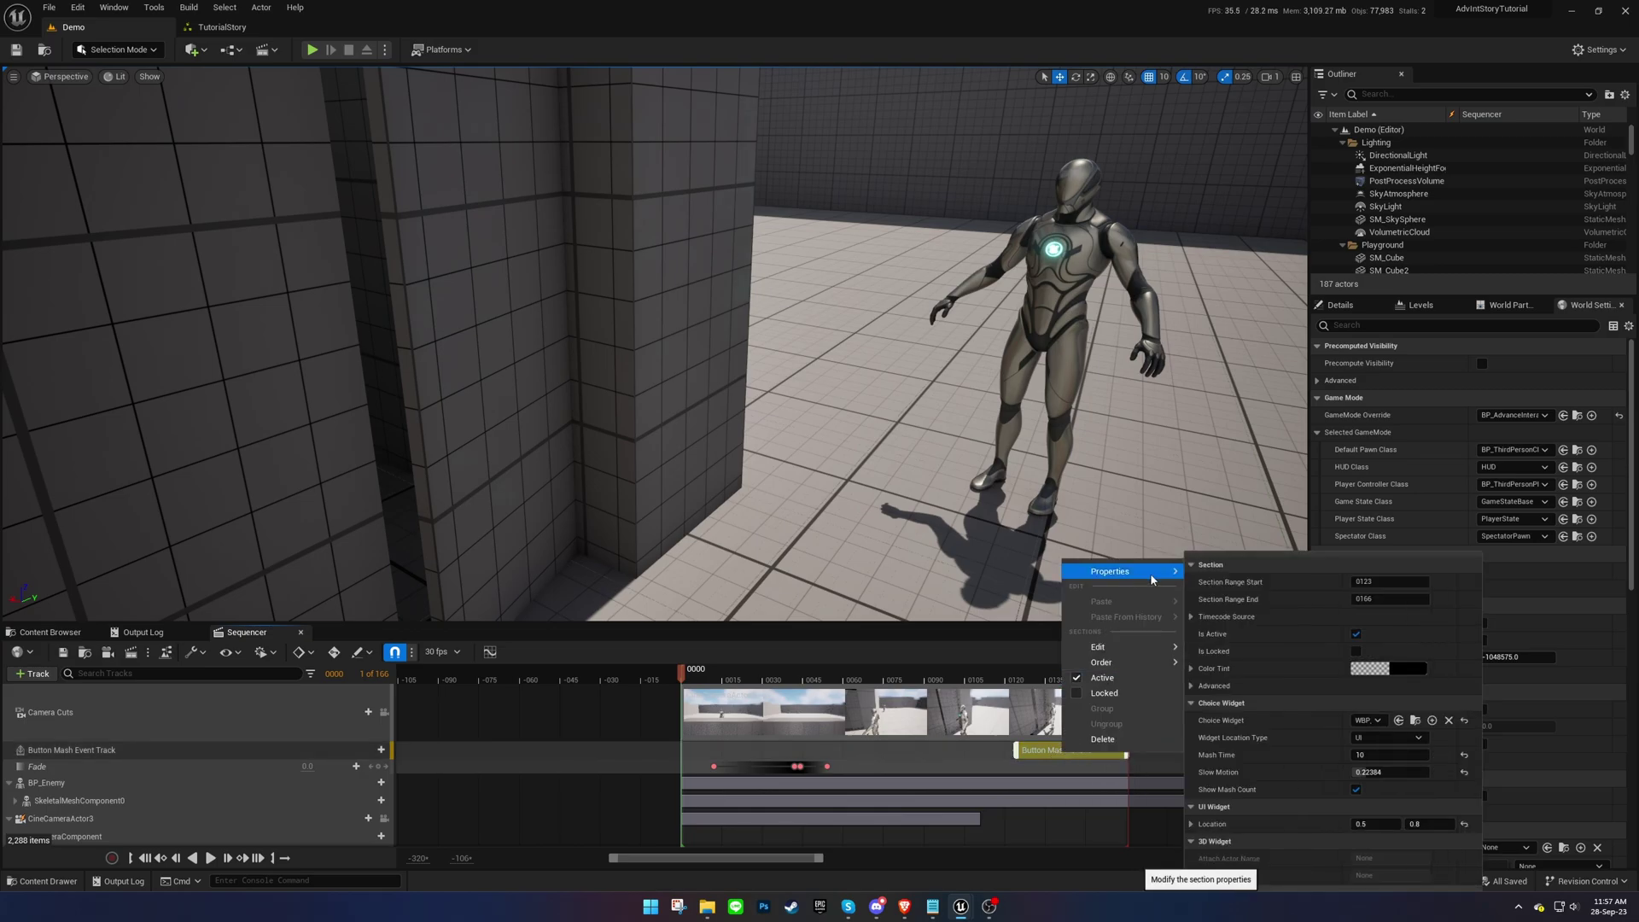
click(1415, 720)
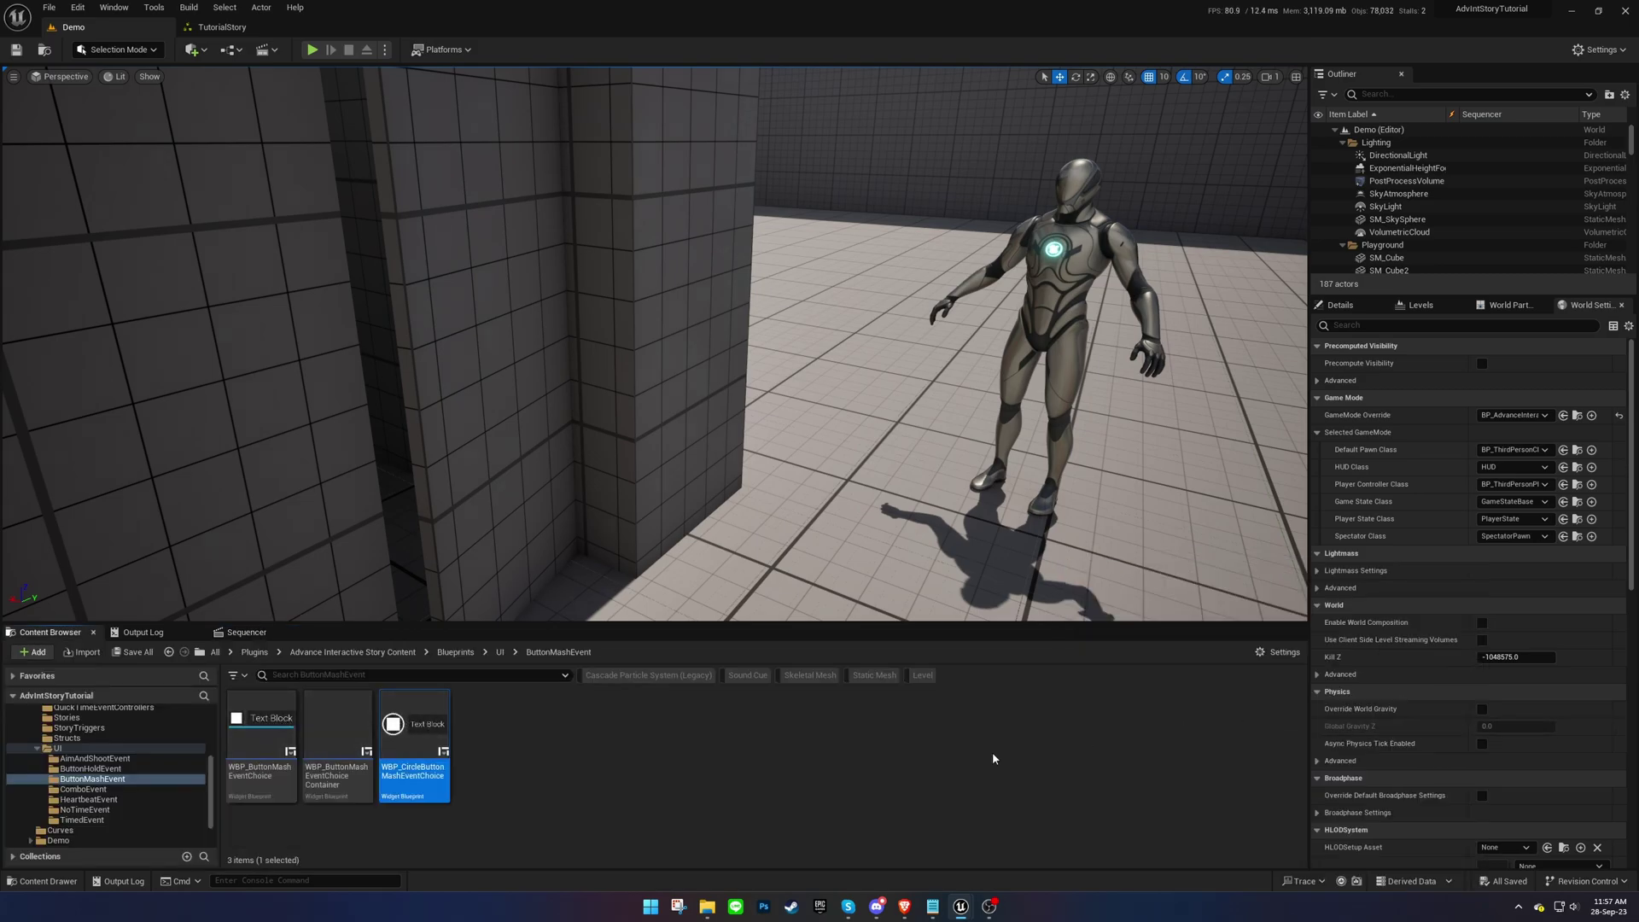
ctrl+click(264, 744)
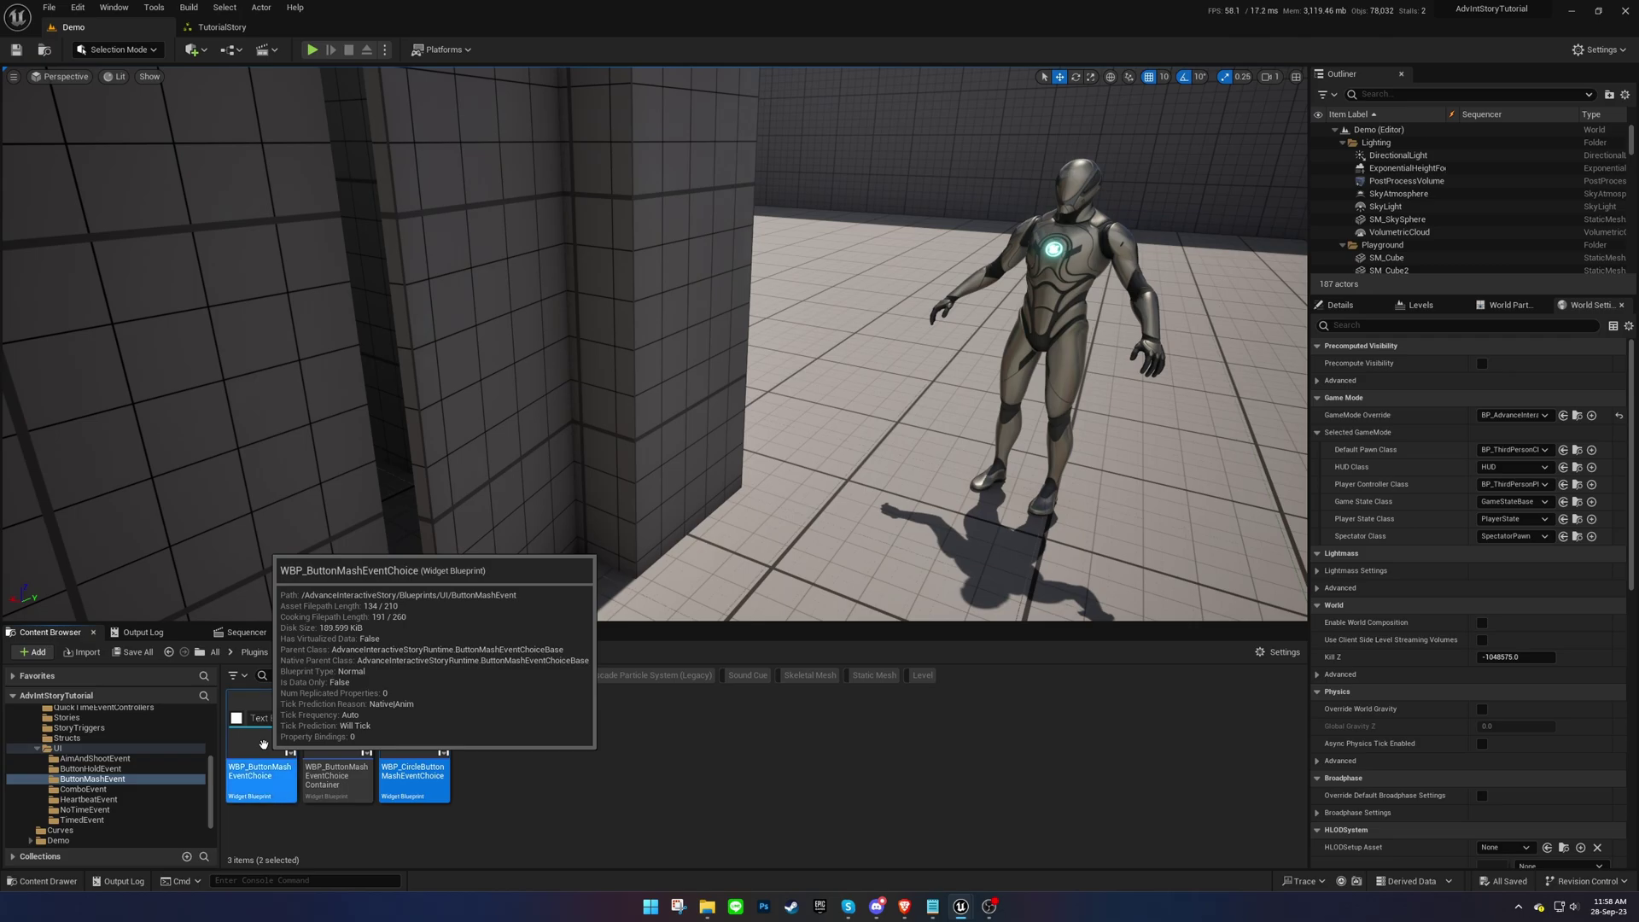
click(497, 762)
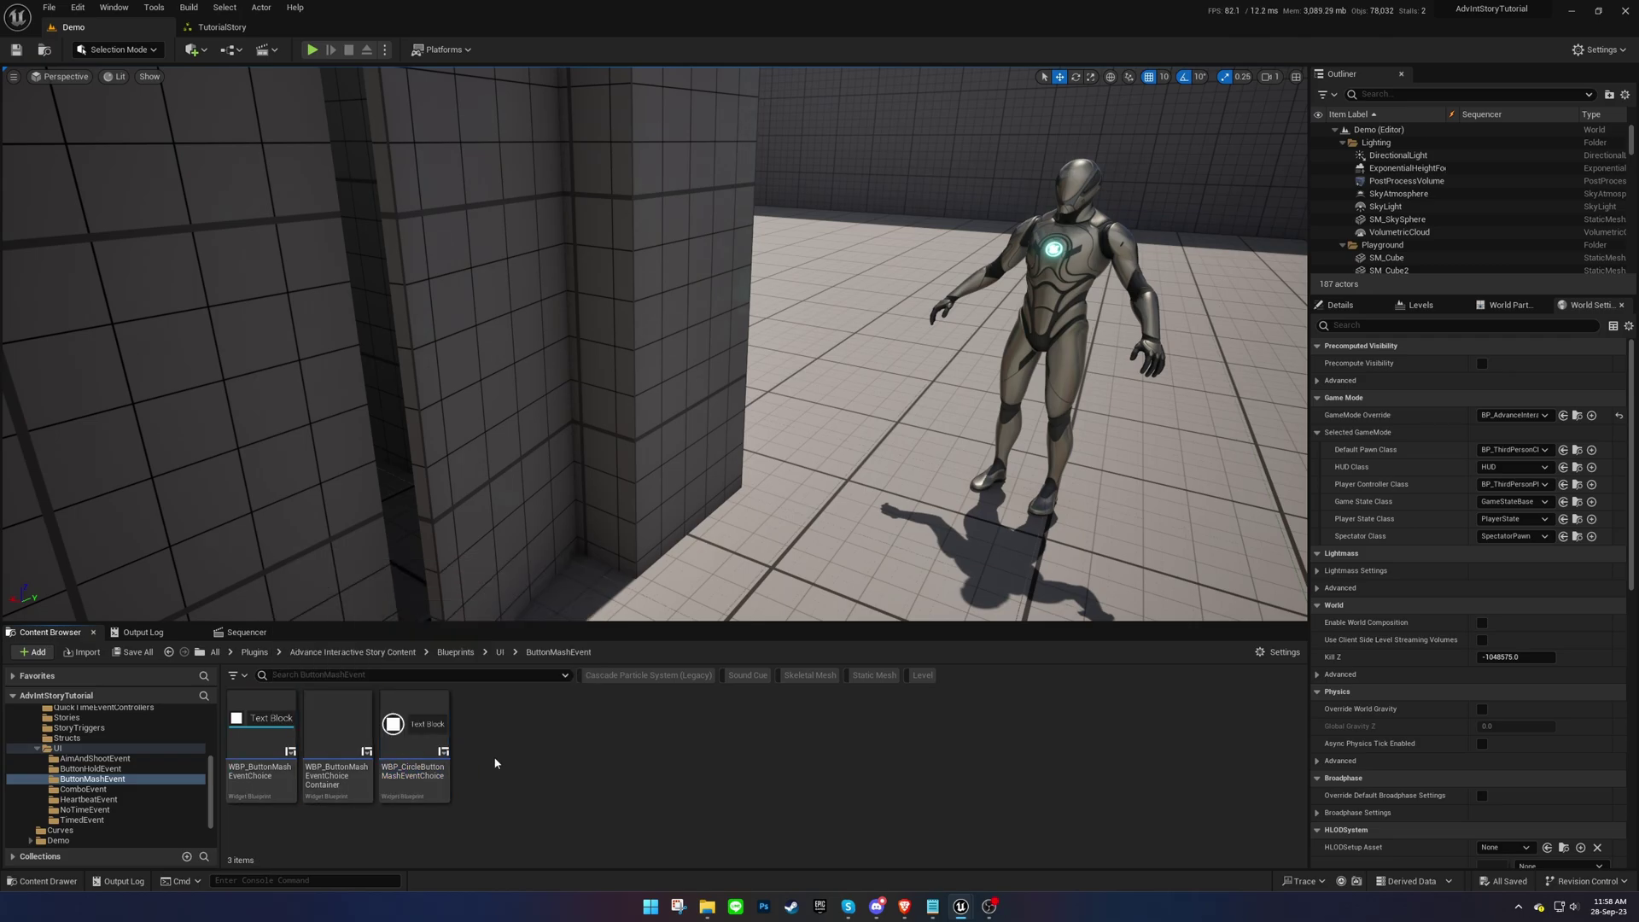
Copy WBP_CircleButtonMashEventChoice from the plugin's ButtonMashEvent folder into the project's Content folder and open the copy for editing.
click(415, 738)
scroll(136, 739, up, 3)
drag(416, 738, 130, 722)
click(134, 753)
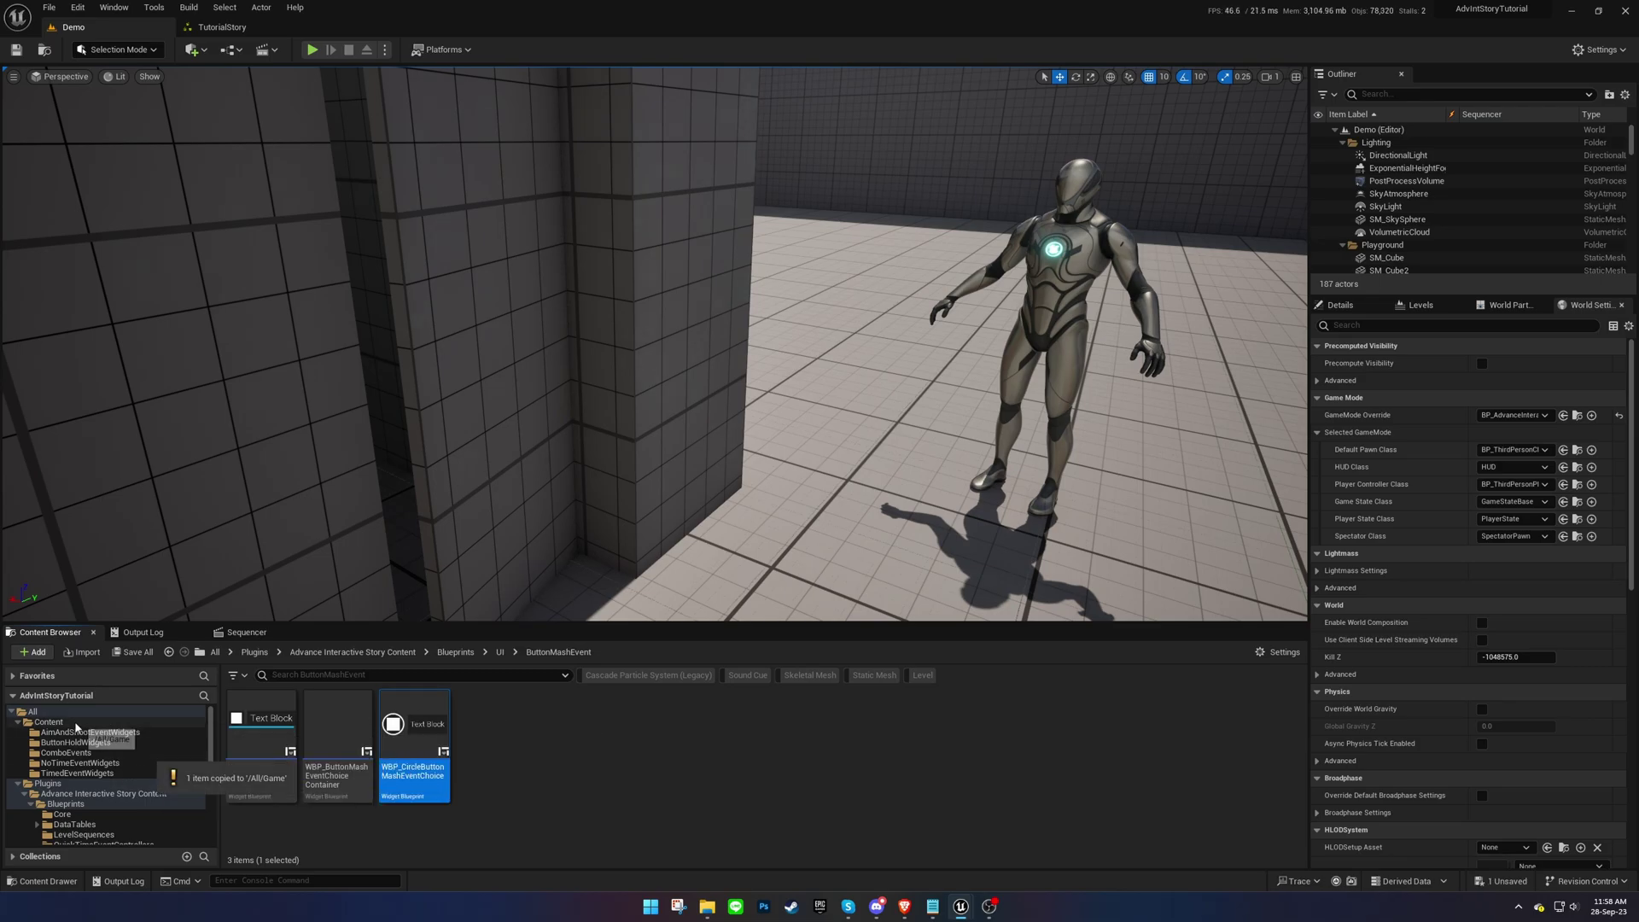
click(48, 721)
click(732, 773)
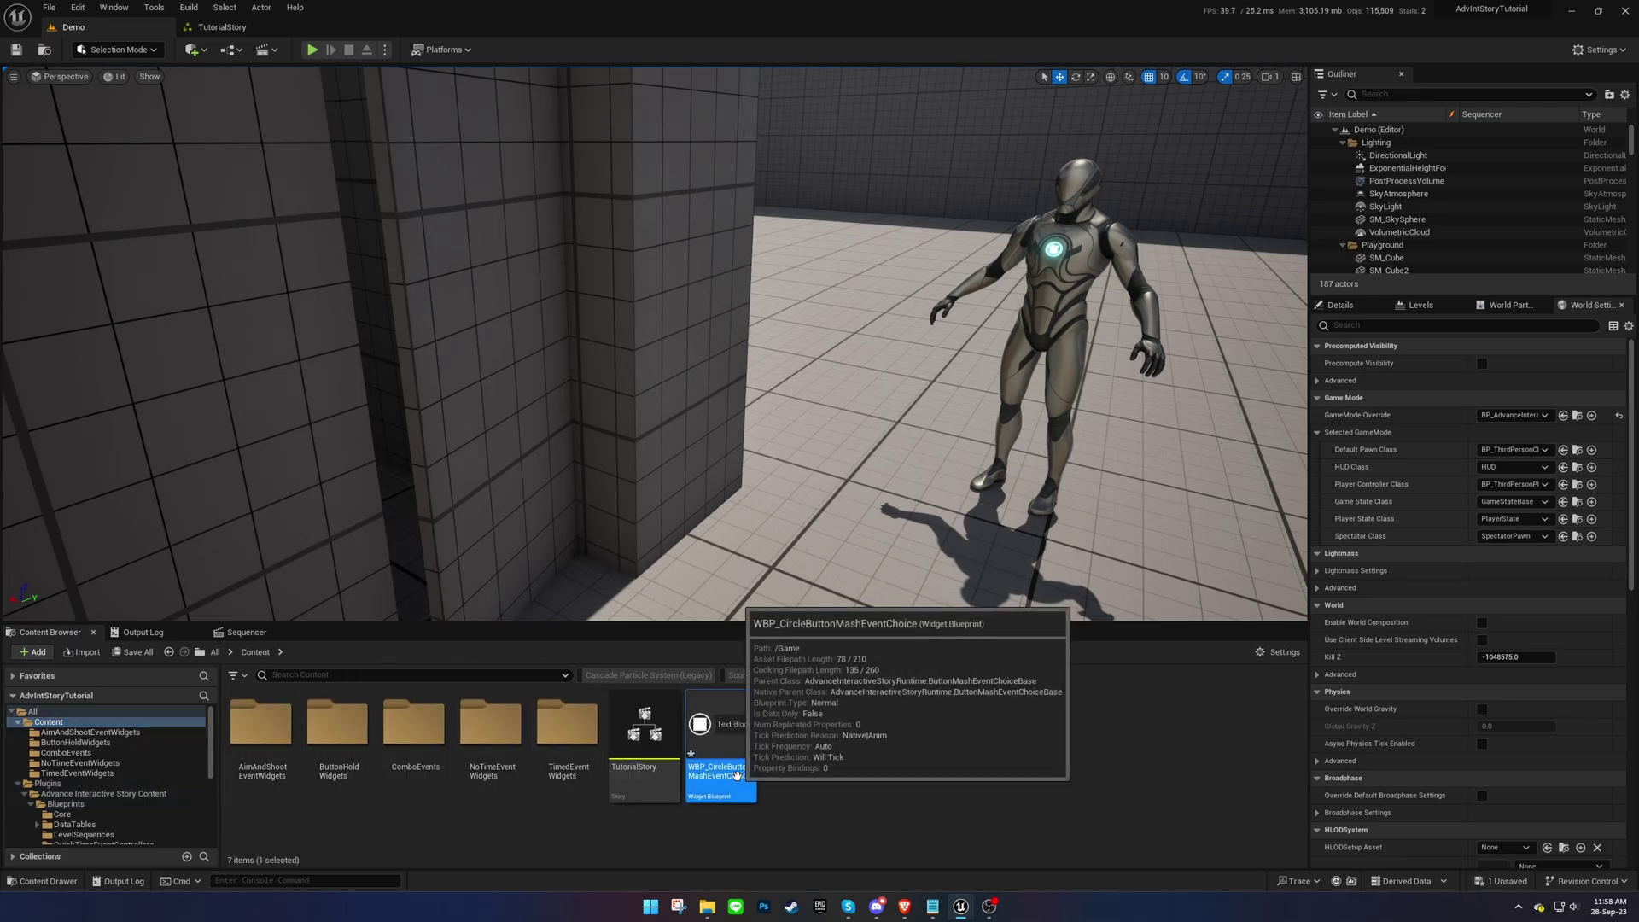
key(Return)
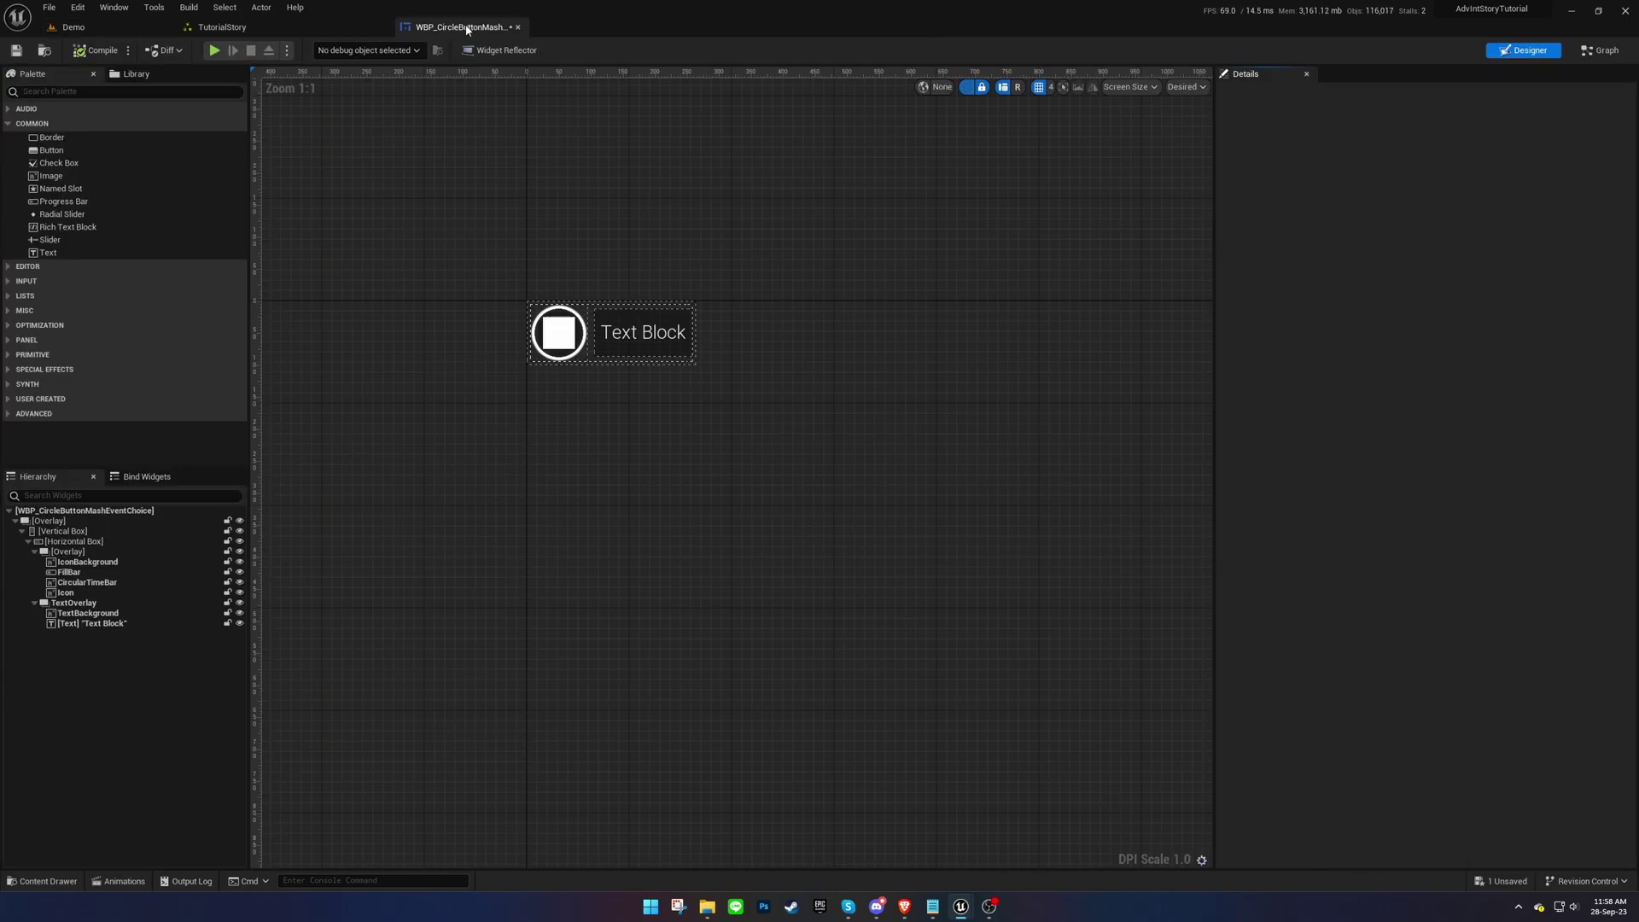
Examine the copied widget's designer layout and its event graph logic down to the Show mash count section.
right_drag(674, 309, 667, 303)
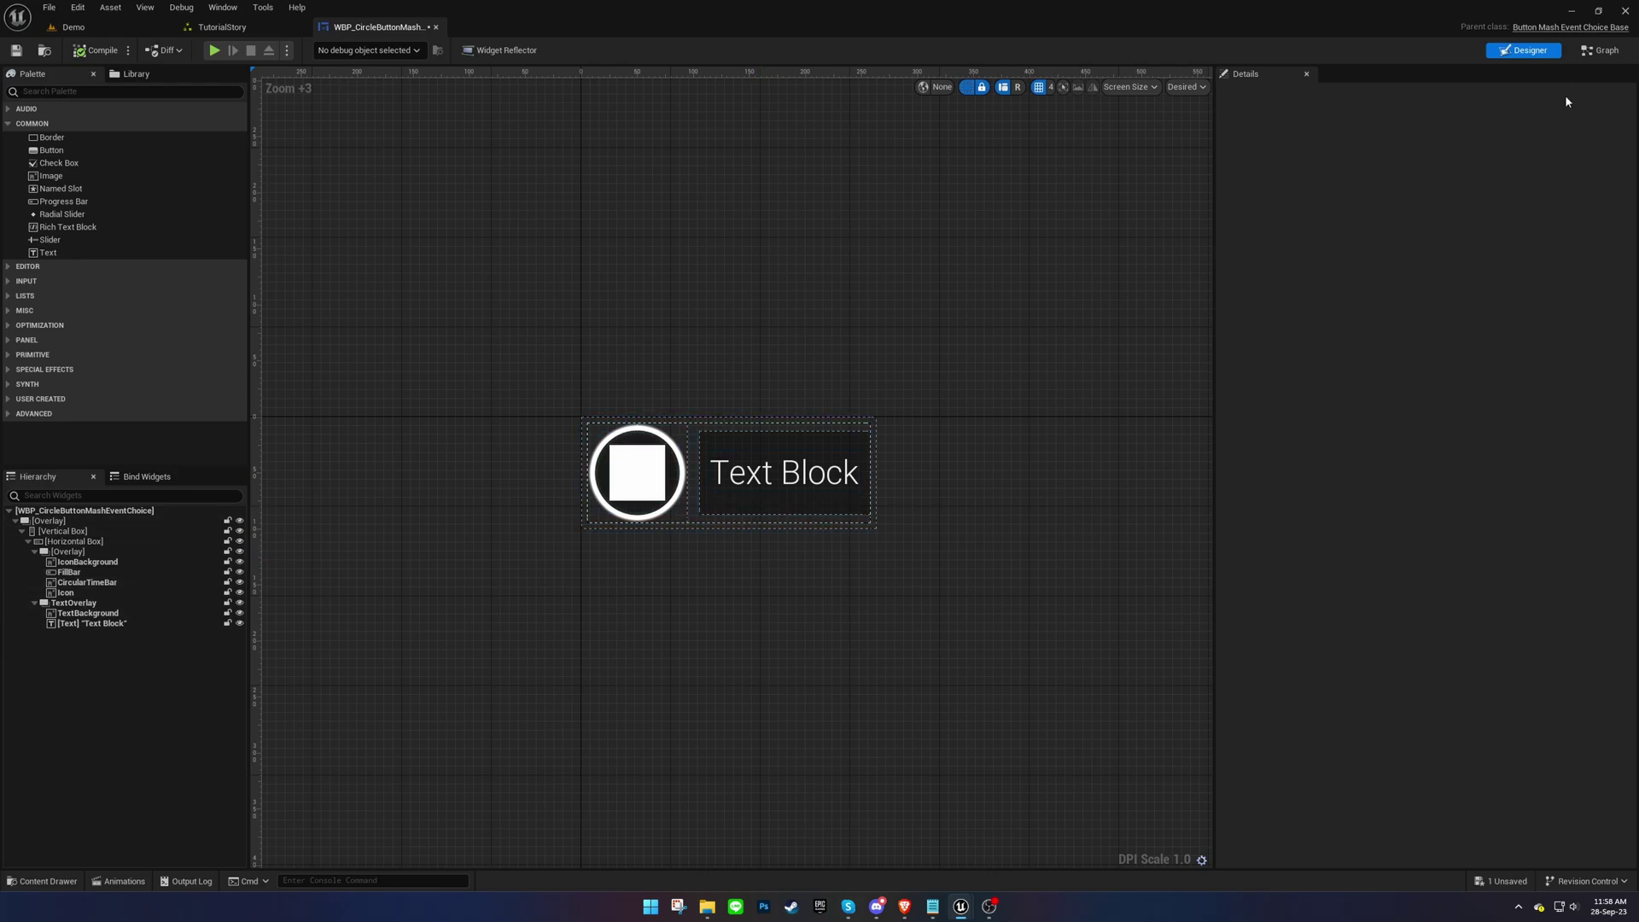
click(1601, 50)
scroll(815, 379, up, 5)
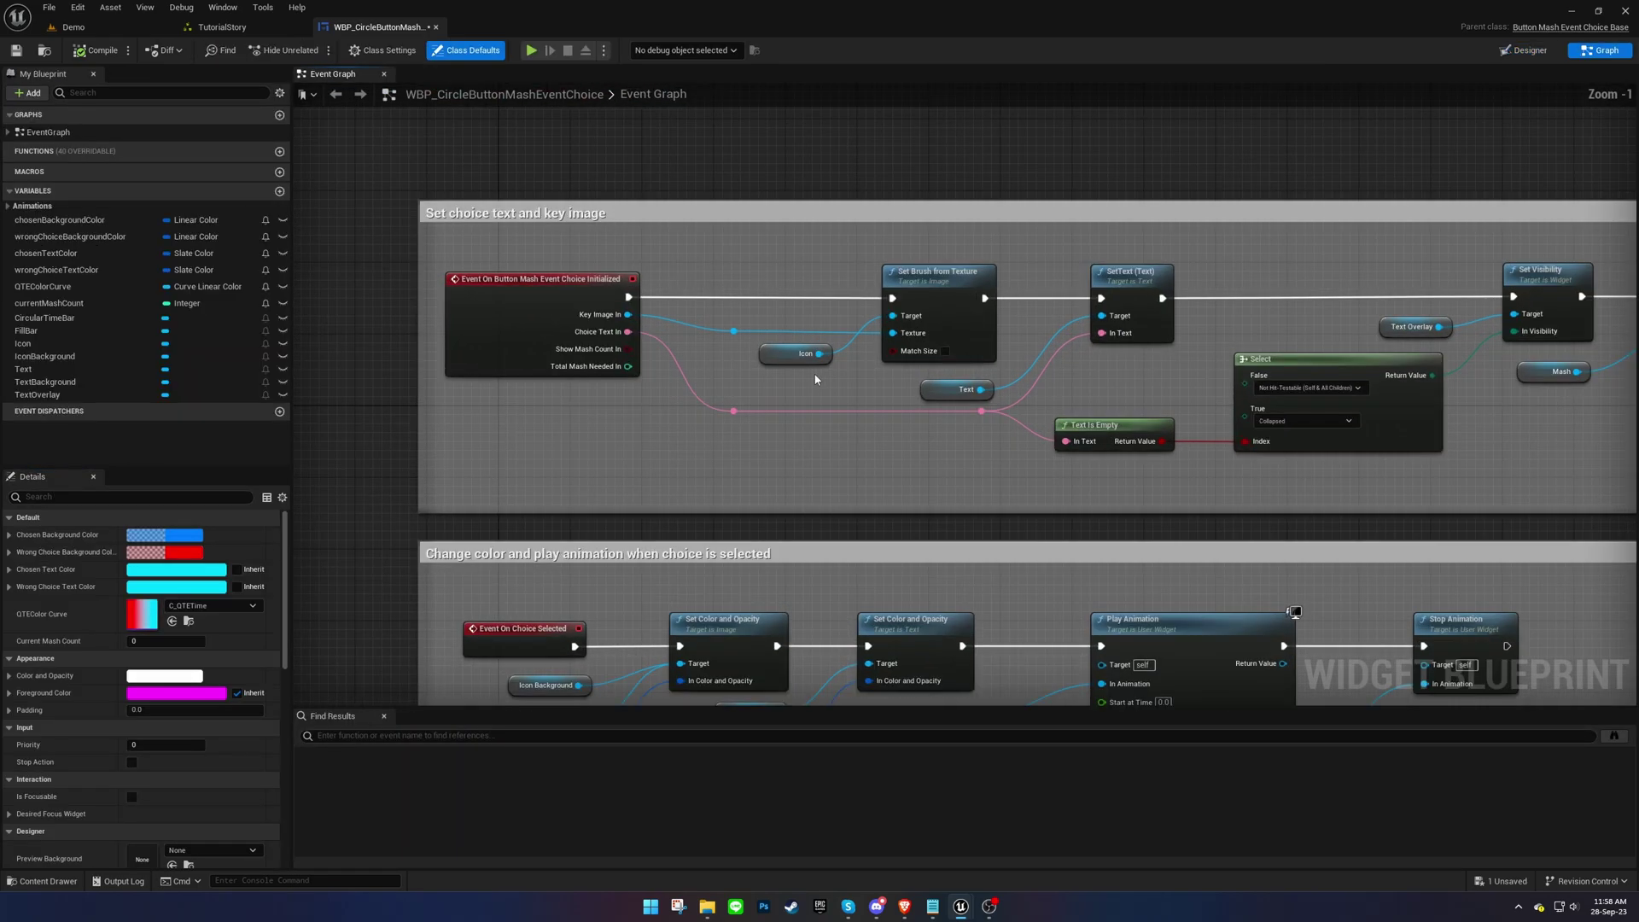
right_drag(600, 634, 578, 272)
right_drag(640, 611, 621, 216)
right_drag(645, 550, 643, 120)
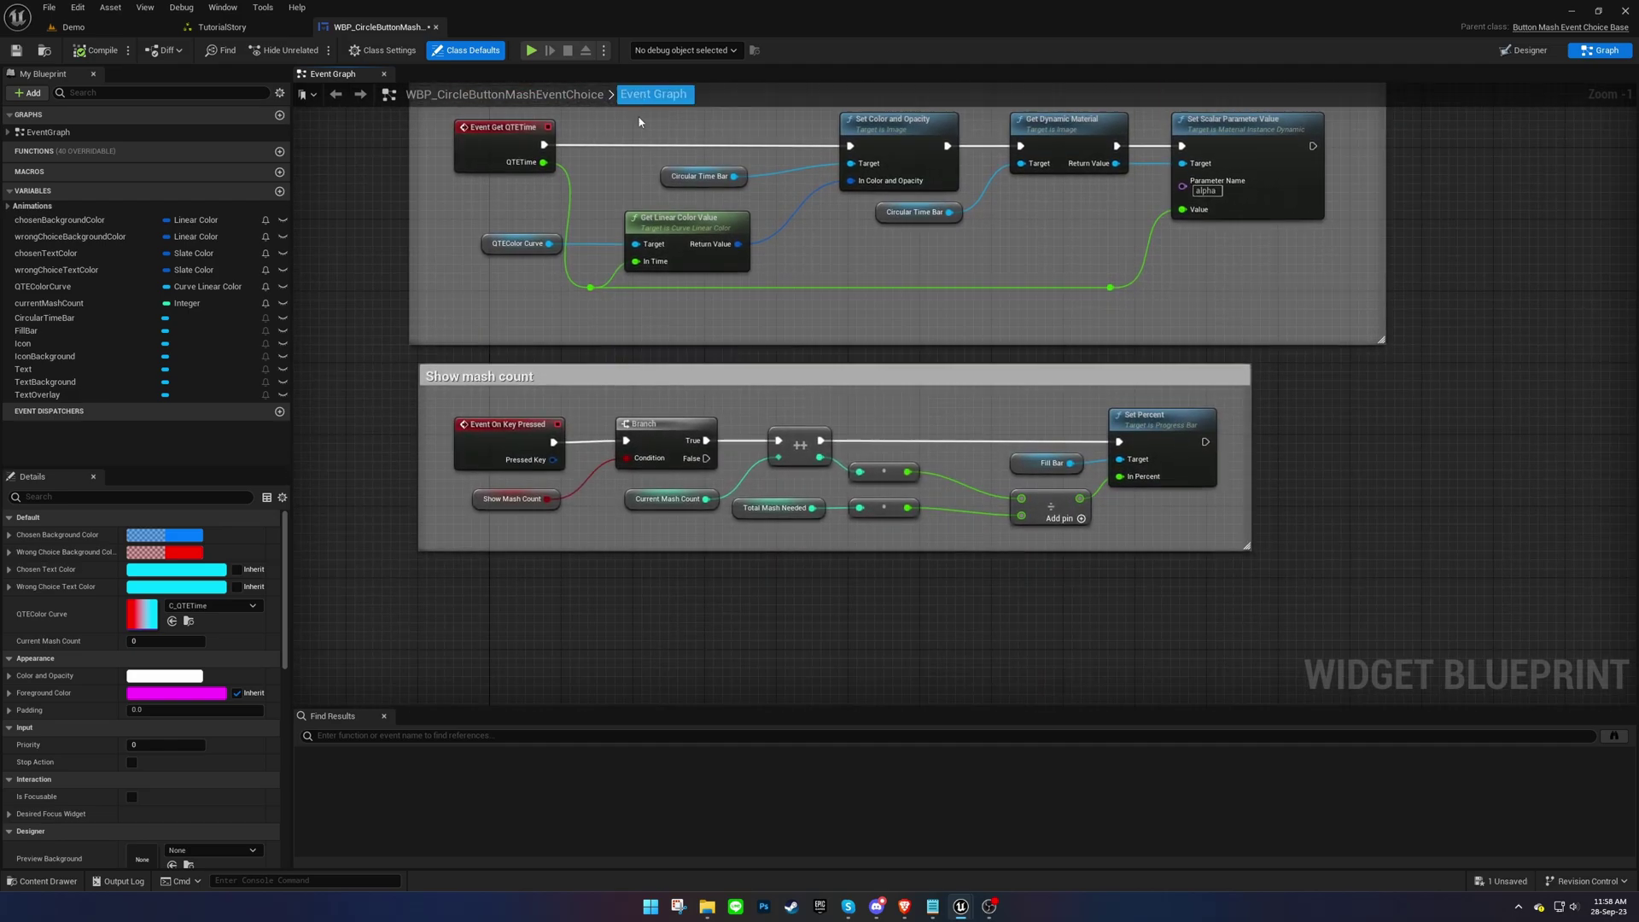
right_drag(623, 401, 626, 309)
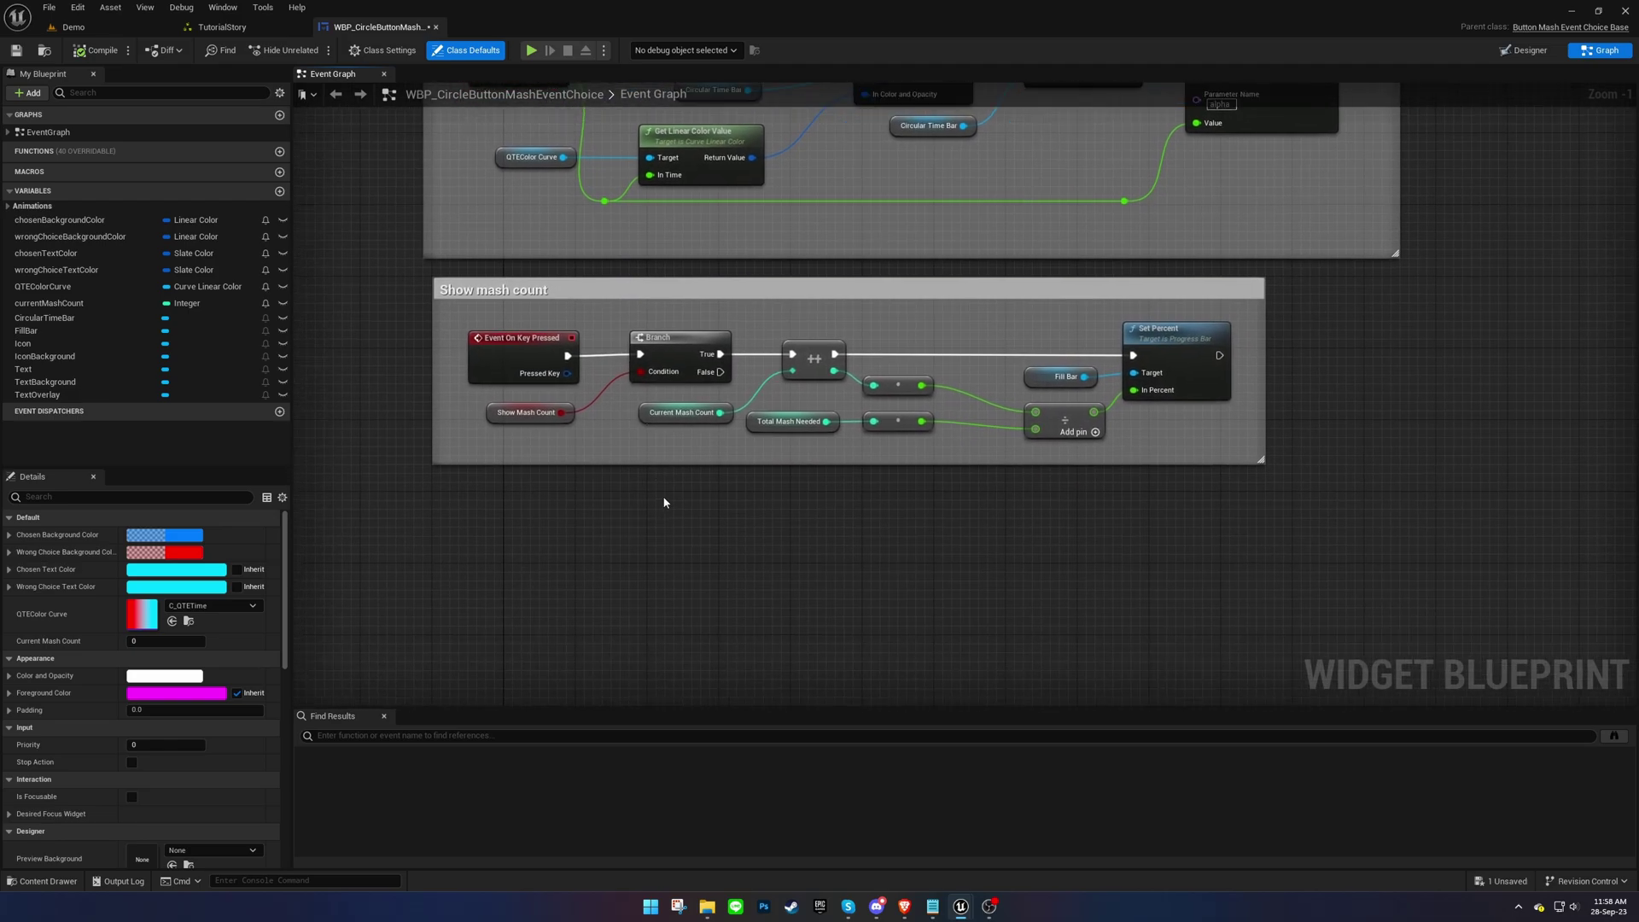
Return to the Demo level and save all modified content, including the copied widget.
click(73, 27)
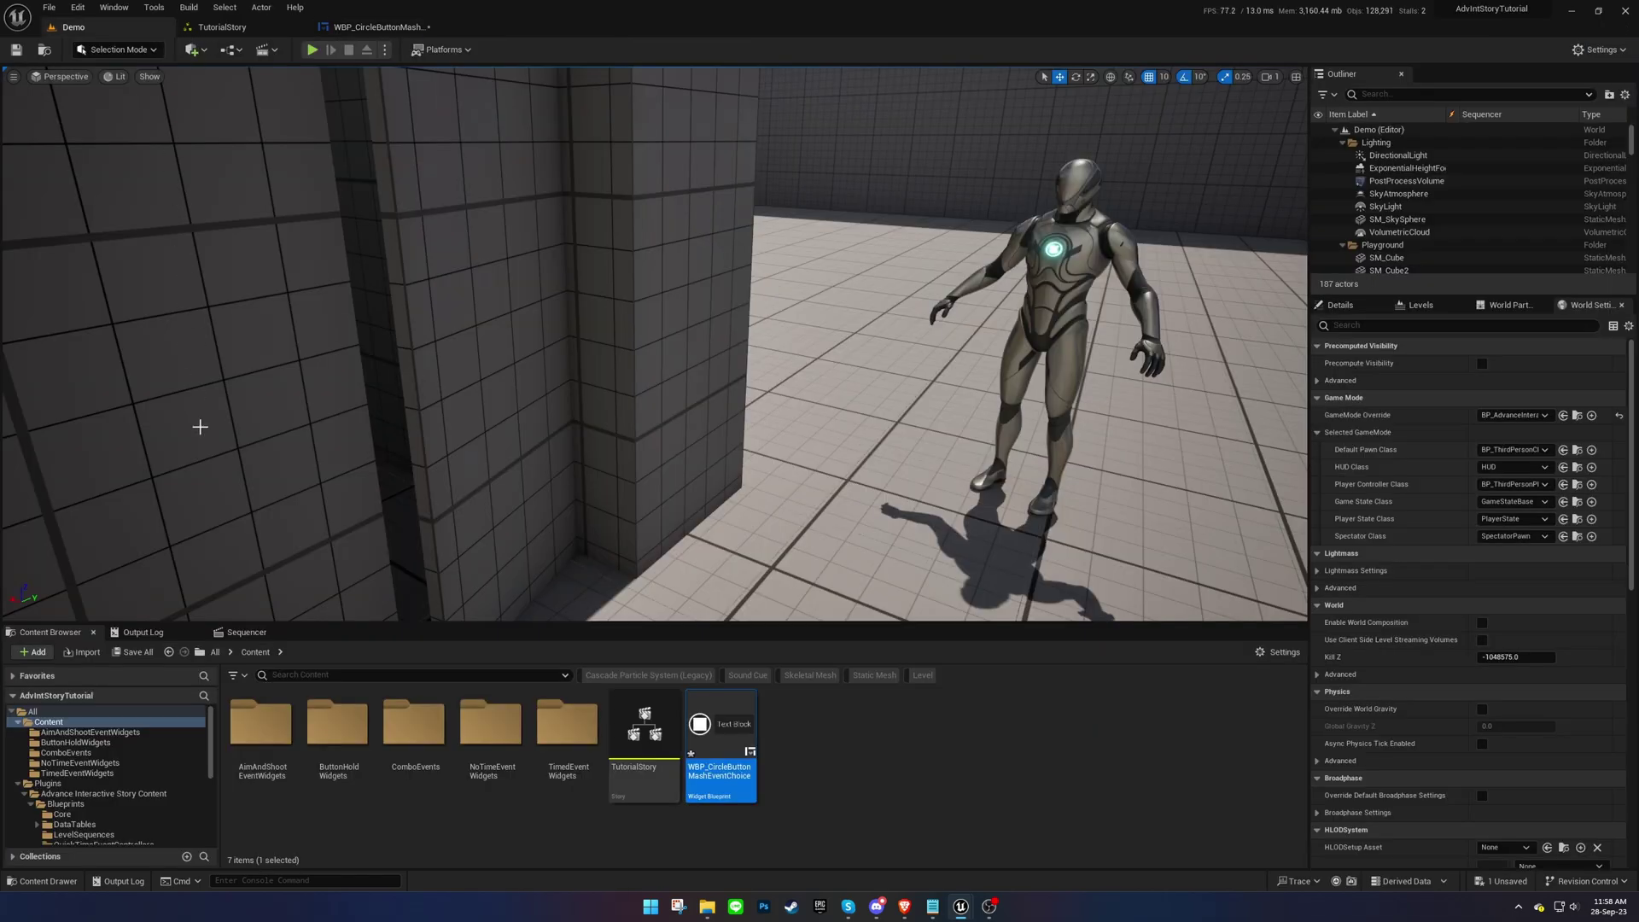
click(146, 657)
click(921, 598)
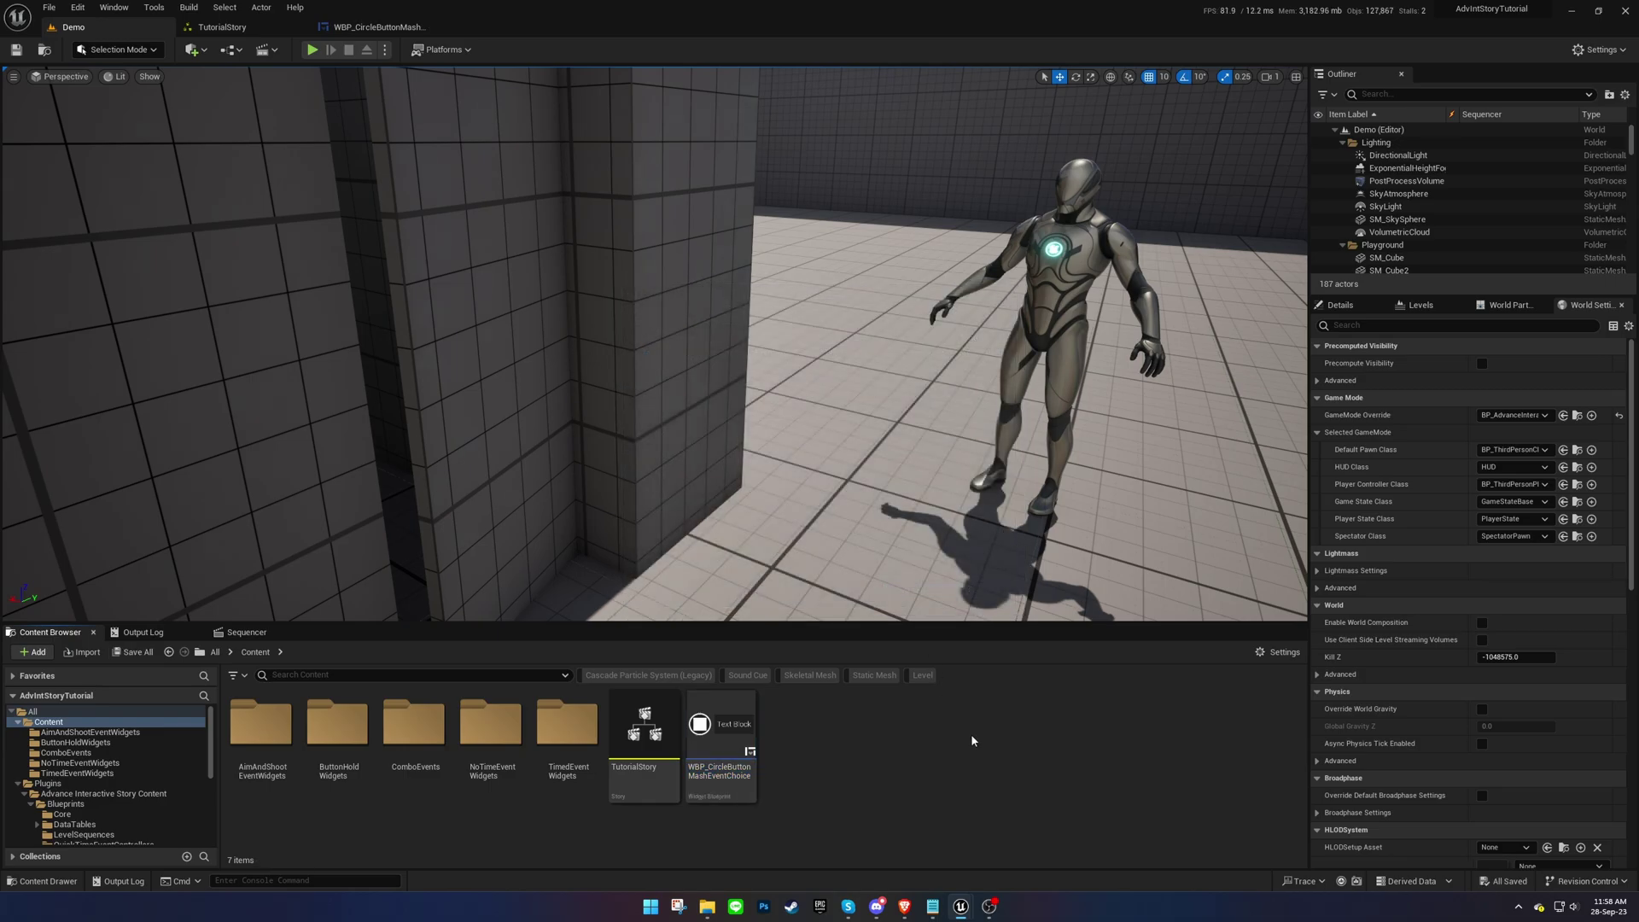